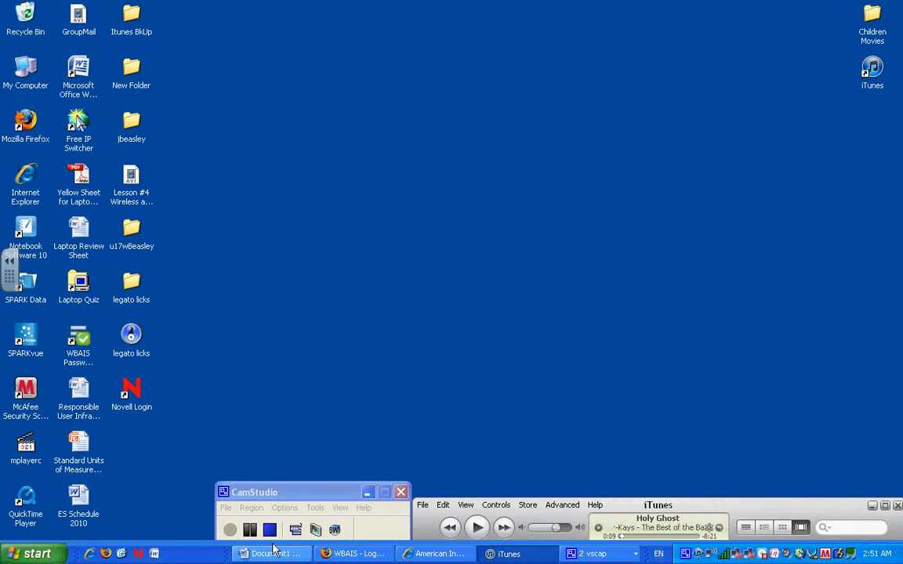
Step: In the Word lesson document, add the number 2456 after the # in the title
{"action": "left_click", "coordinate": [268, 554]}
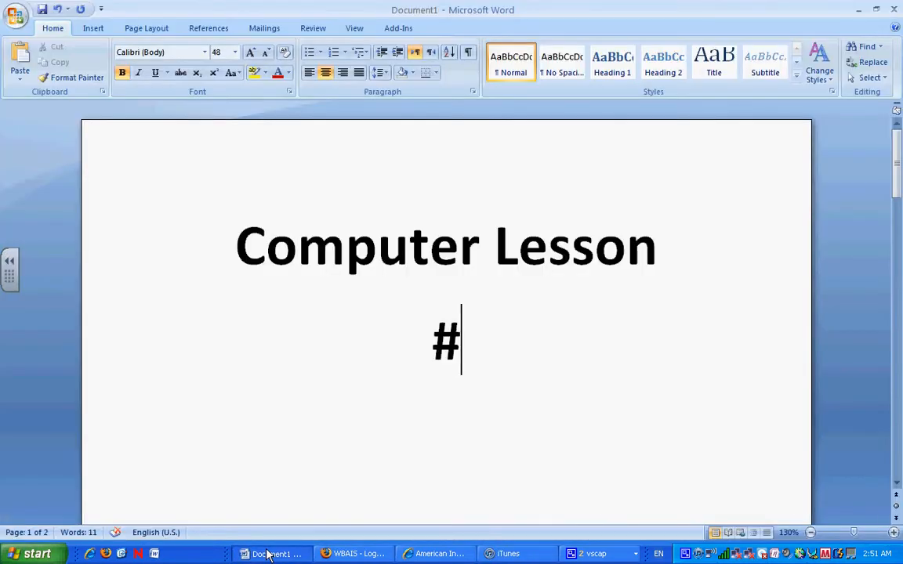
{"action": "type", "text": "245"}
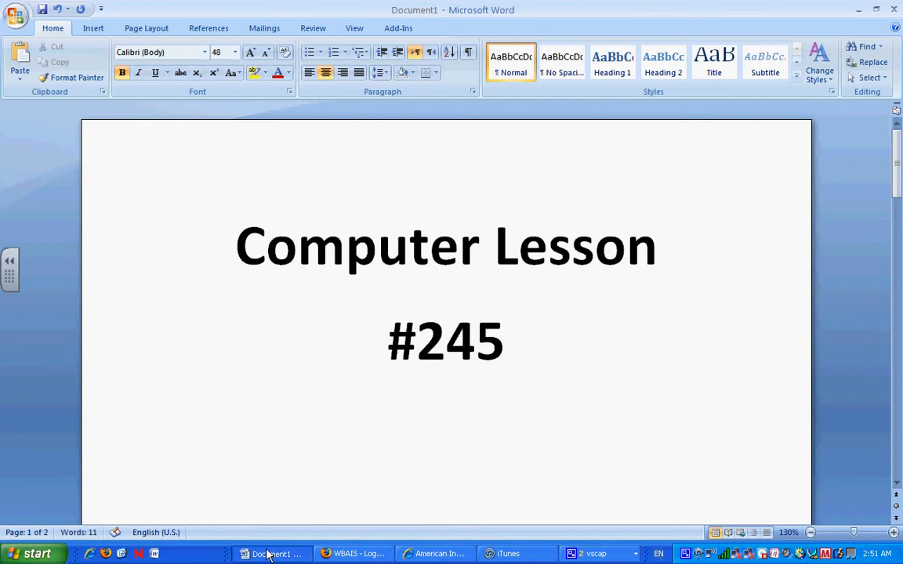
{"action": "type", "text": "6"}
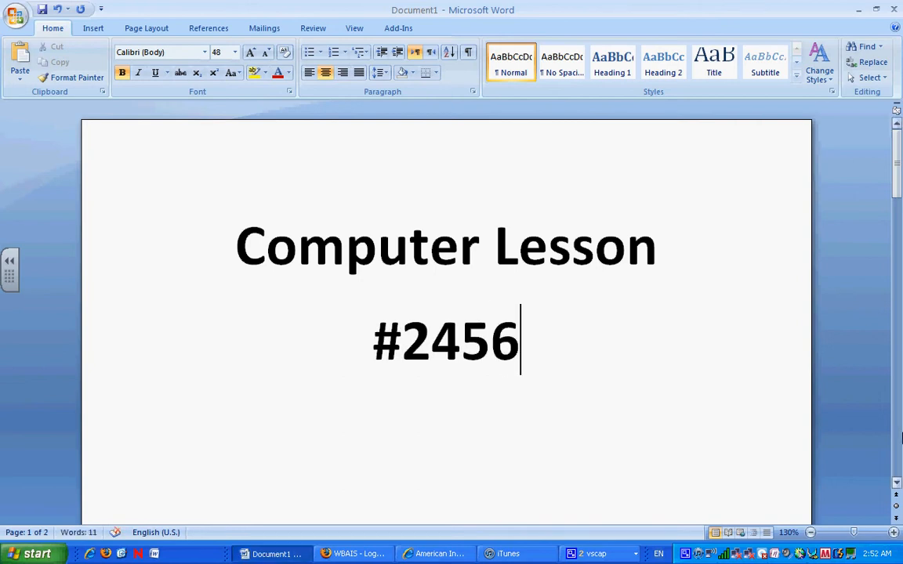
{"action": "left_click", "coordinate": [898, 488]}
{"action": "left_click", "coordinate": [897, 487]}
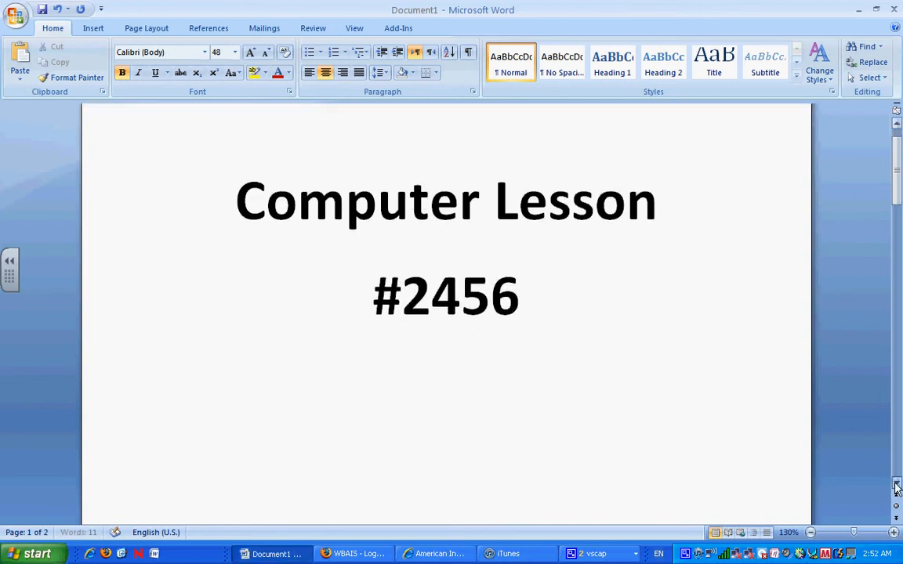
{"action": "left_click", "coordinate": [898, 488]}
{"action": "left_click", "coordinate": [898, 488]}
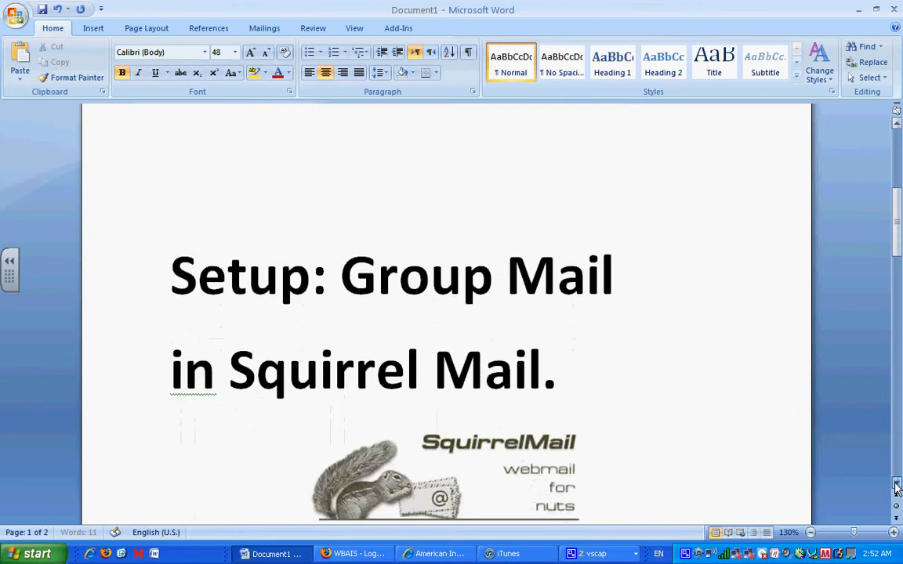
{"action": "left_click", "coordinate": [898, 488]}
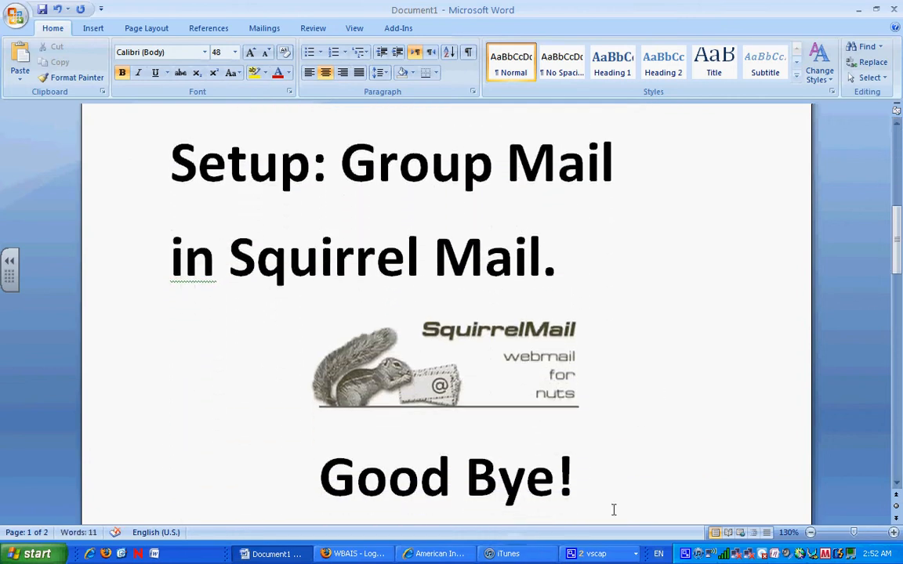
Step: Delete the 'Good Bye!' line and minimize the Word document
{"action": "left_click_drag", "start_coordinate": [605, 476], "coordinate": [321, 490]}
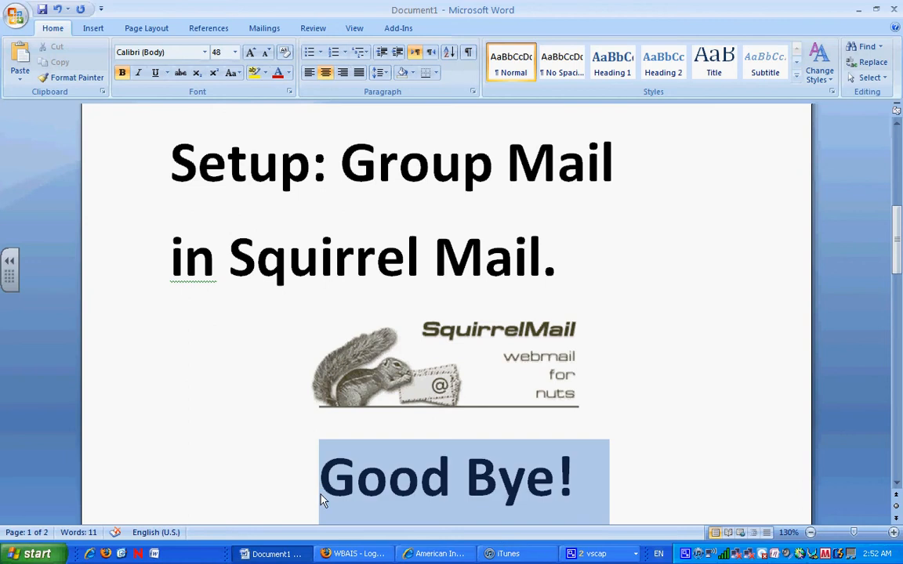
{"action": "key", "text": "Delete"}
{"action": "scroll", "coordinate": [895, 353], "scroll_direction": "up", "scroll_amount": 1}
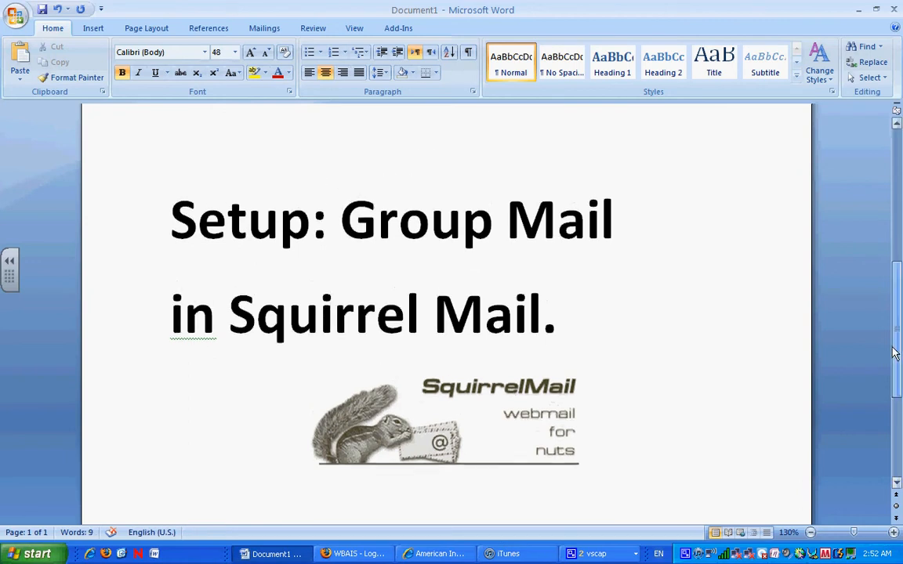
{"action": "left_click_drag", "start_coordinate": [896, 353], "coordinate": [896, 339]}
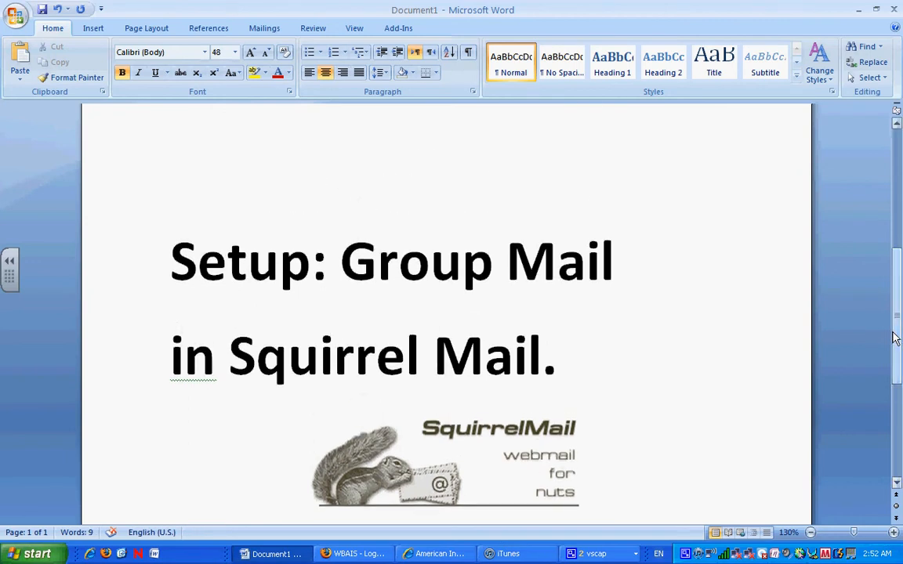
{"action": "left_click", "coordinate": [859, 11]}
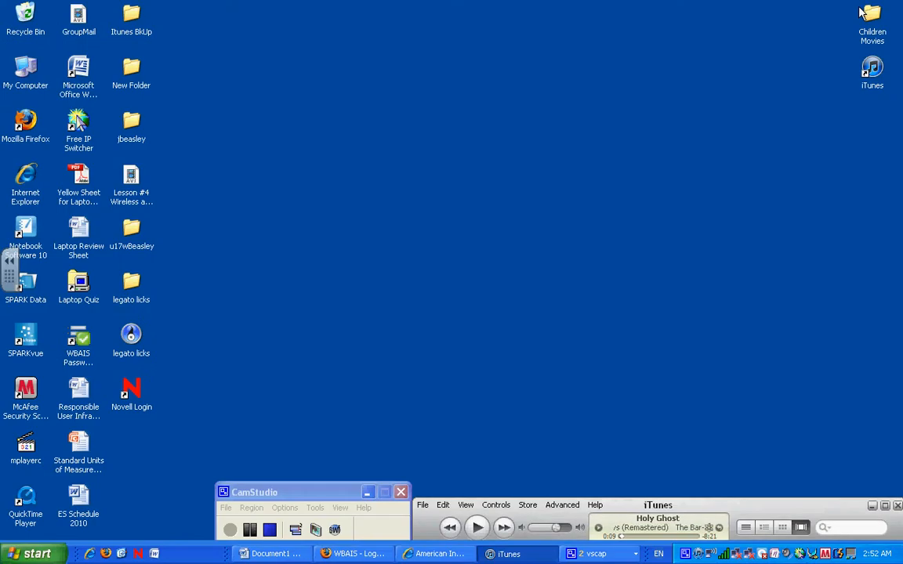
Step: Log in to the school's Moodle site and follow its Squirrel Mail link
{"action": "left_click", "coordinate": [464, 555]}
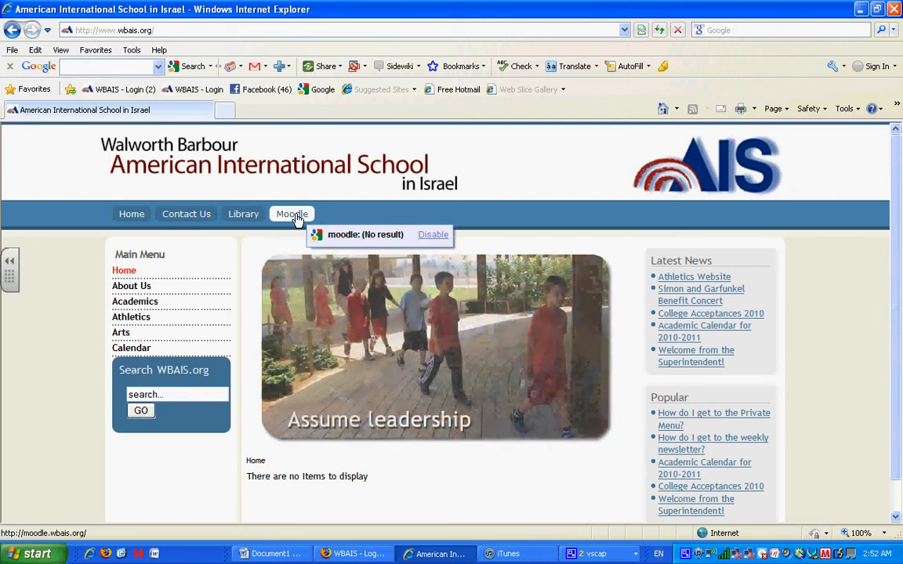
{"action": "left_click", "coordinate": [293, 215]}
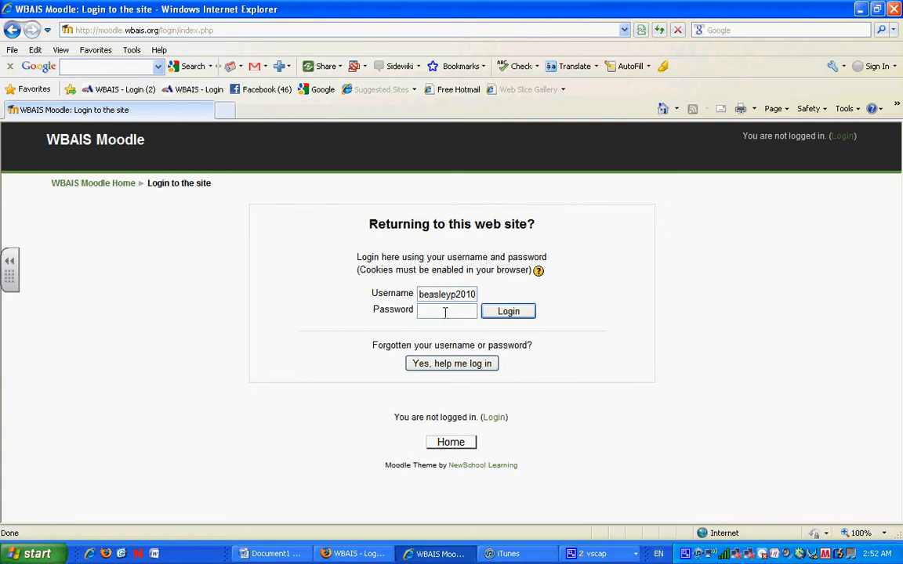
{"action": "type", "text": "•••••••••"}
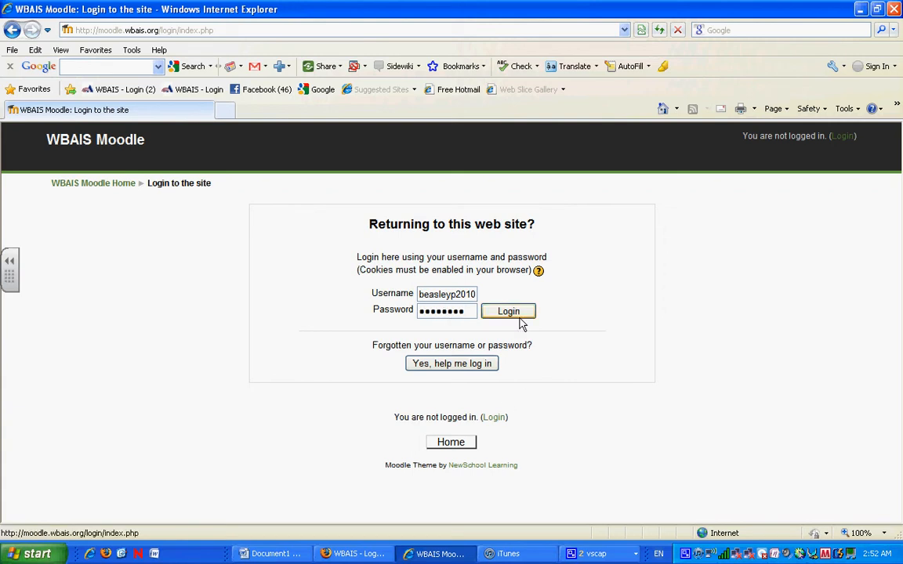
{"action": "left_click", "coordinate": [517, 313]}
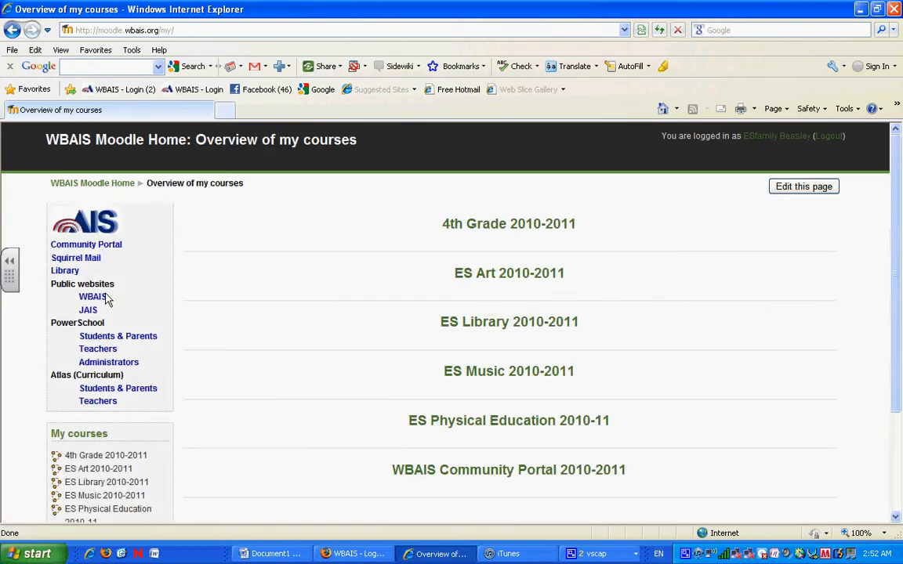
{"action": "left_click", "coordinate": [81, 259]}
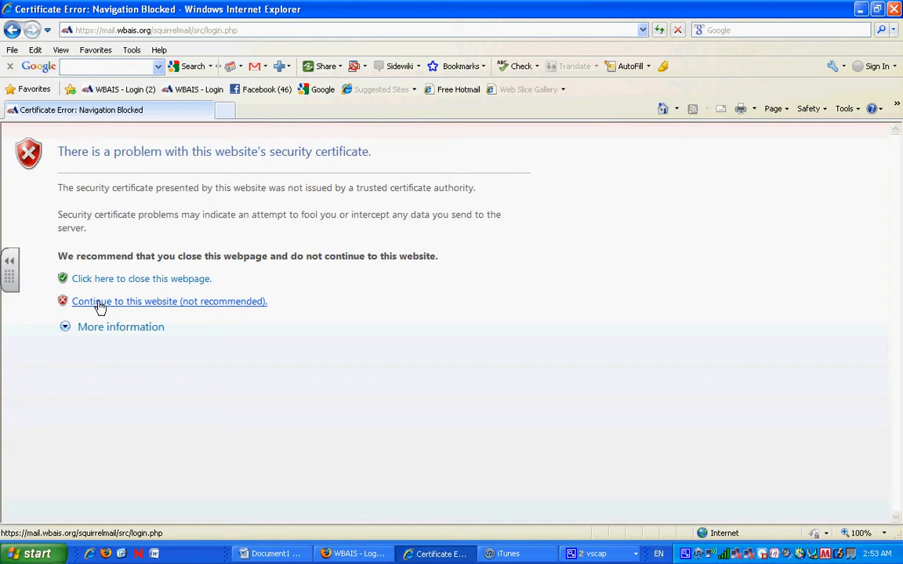
Step: Continue past the certificate warning and enter the WBAIS user name and password
{"action": "left_click", "coordinate": [100, 302]}
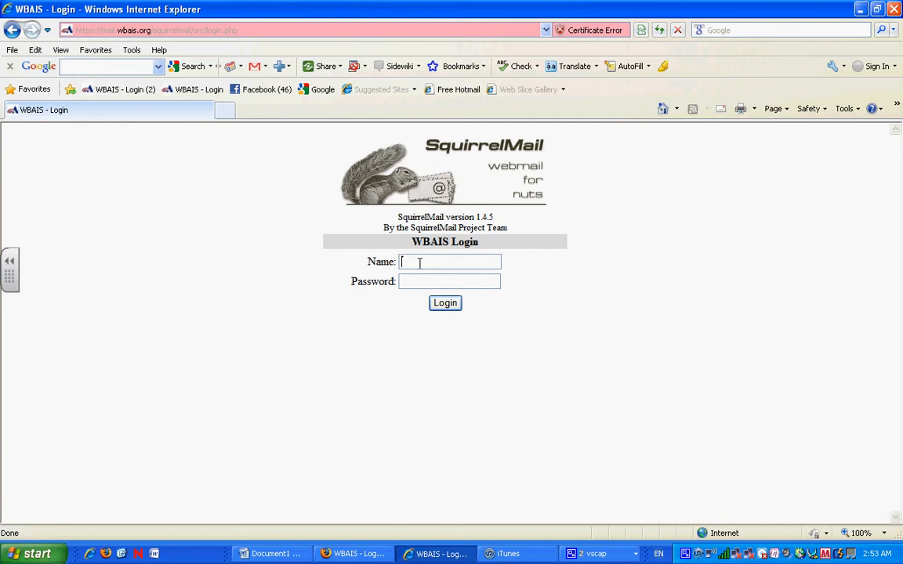
{"action": "key", "text": "Tab"}
{"action": "type", "text": "********"}
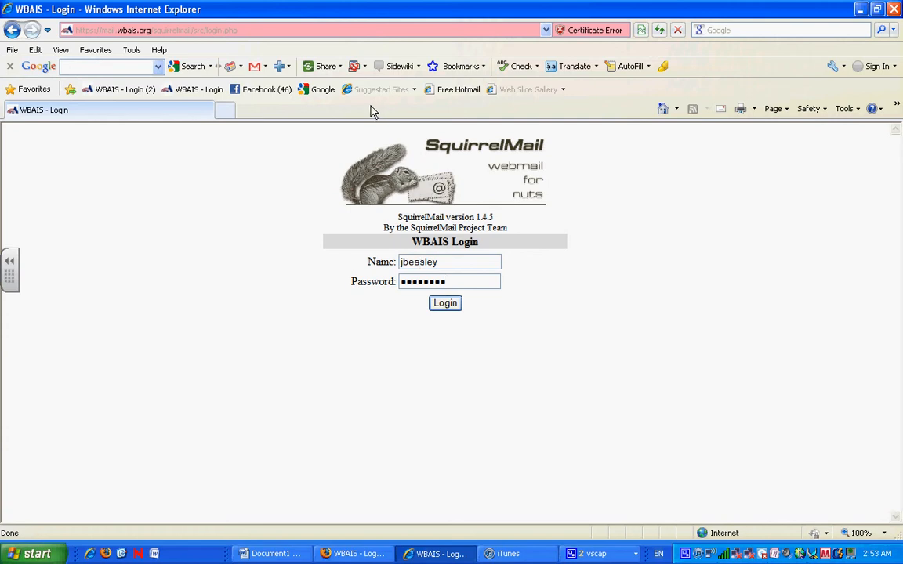
{"action": "left_click", "coordinate": [267, 29]}
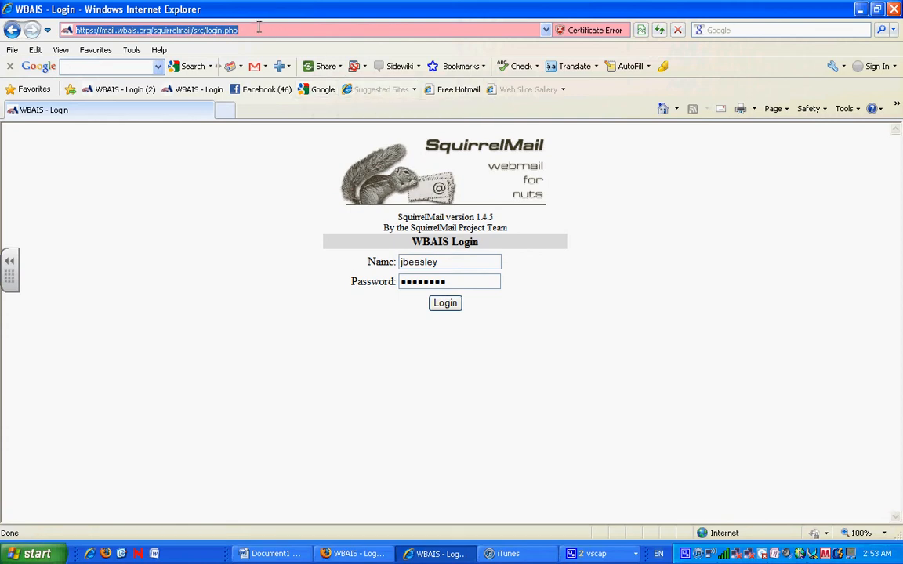
Step: Save the login page as a 'Squirrel' favorite and to the Favorites Bar, then minimize Internet Explorer
{"action": "left_click", "coordinate": [107, 52]}
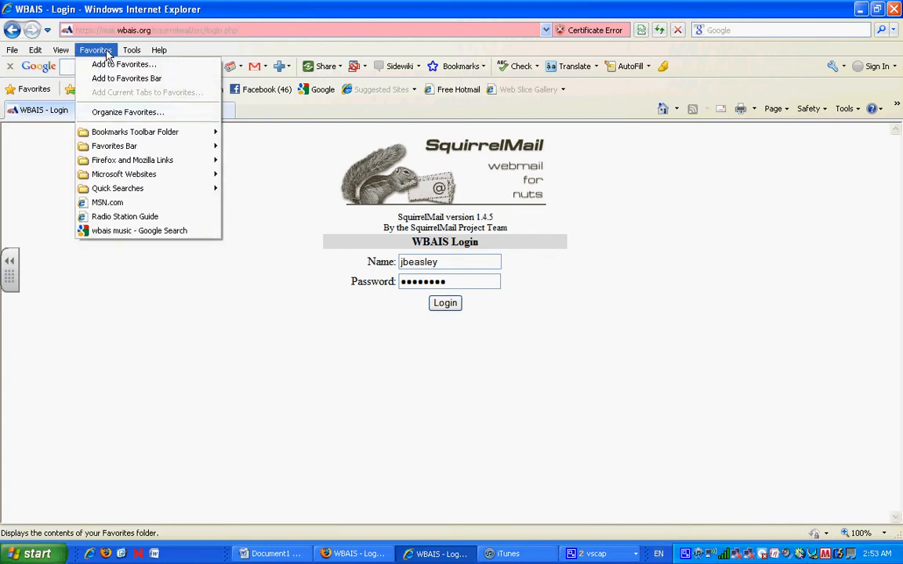
{"action": "left_click", "coordinate": [107, 65]}
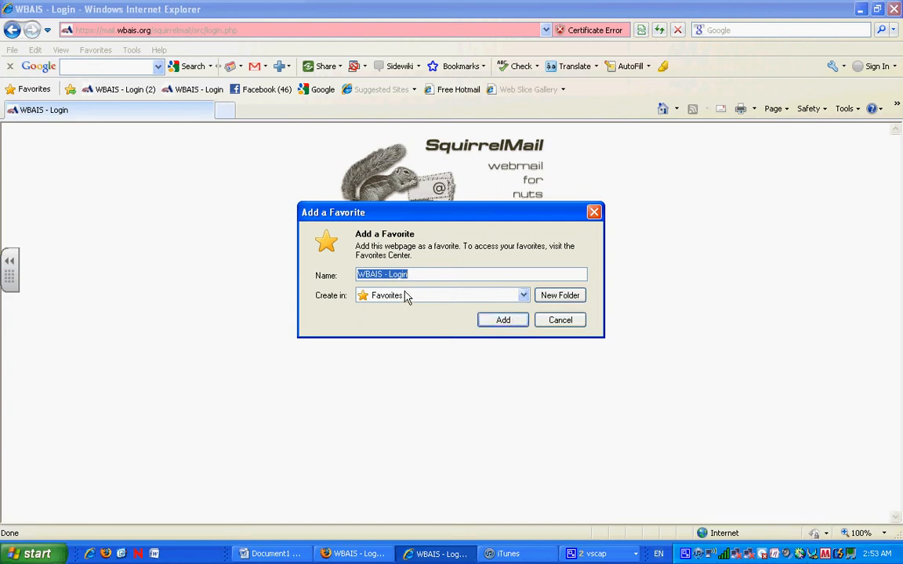
{"action": "left_click", "coordinate": [381, 275]}
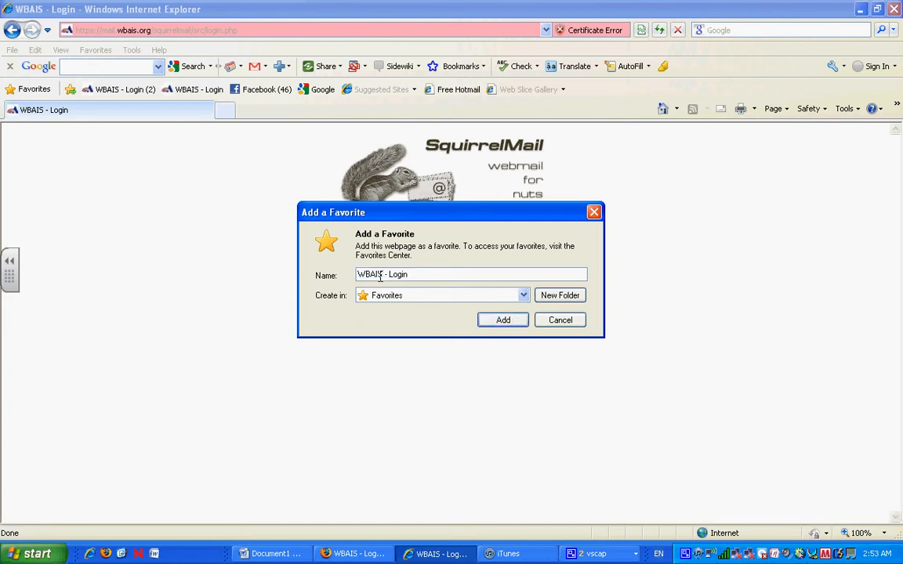
{"action": "key", "text": "BackSpace"}
{"action": "key", "text": "BackSpace"}
{"action": "key", "text": "BackSpace"}
{"action": "key", "text": "BackSpace"}
{"action": "type", "text": "Squirrel"}
{"action": "left_click", "coordinate": [497, 319]}
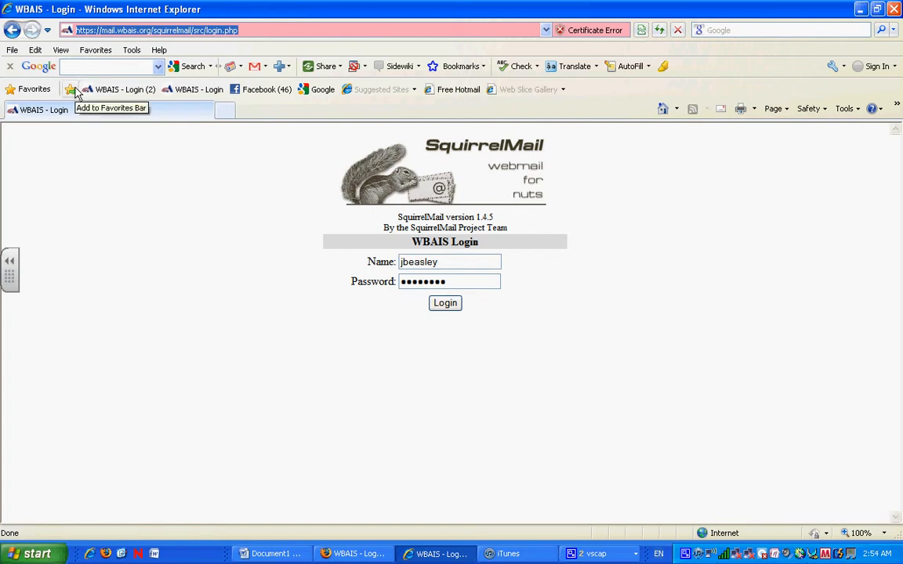
{"action": "left_click", "coordinate": [71, 90]}
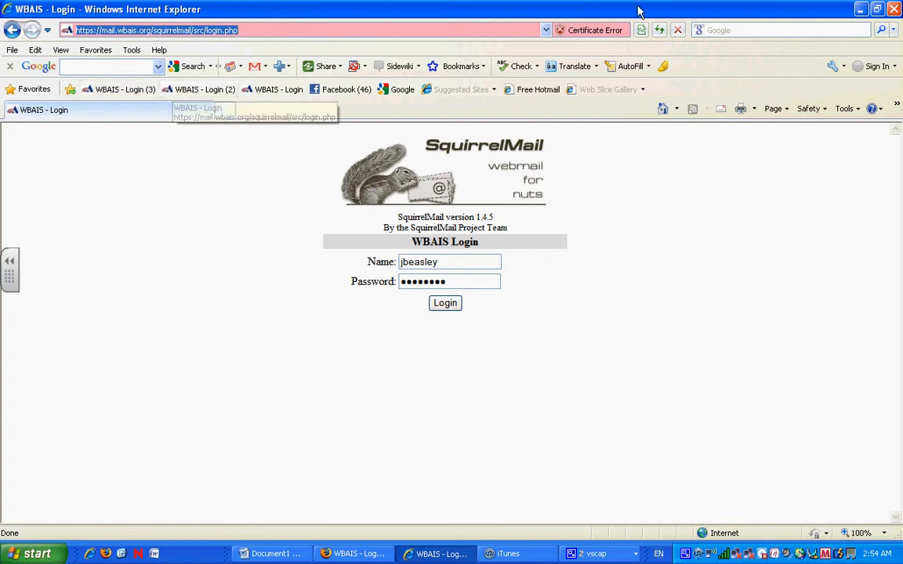
{"action": "left_click", "coordinate": [863, 12]}
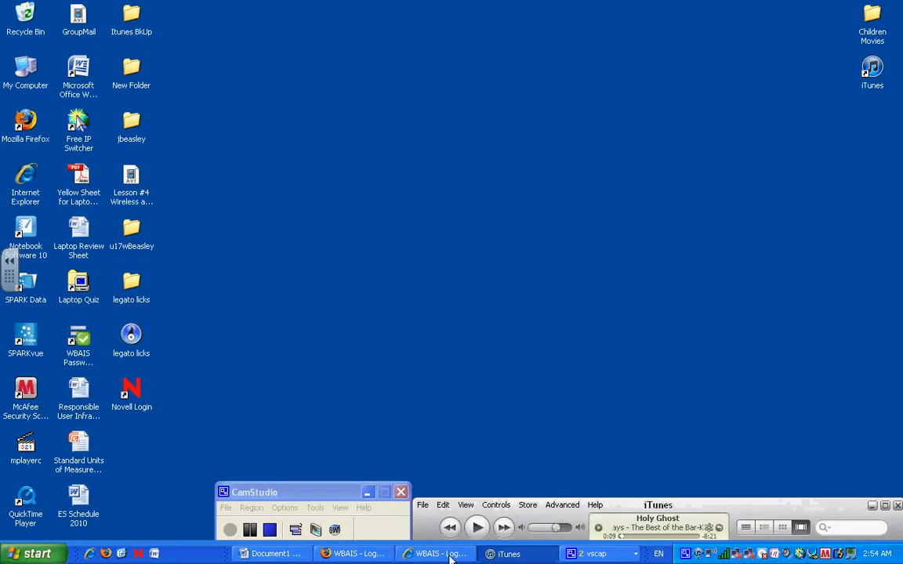
Step: Select the login address in Firefox, close Firefox, and restore the WBAIS login window
{"action": "left_click", "coordinate": [377, 554]}
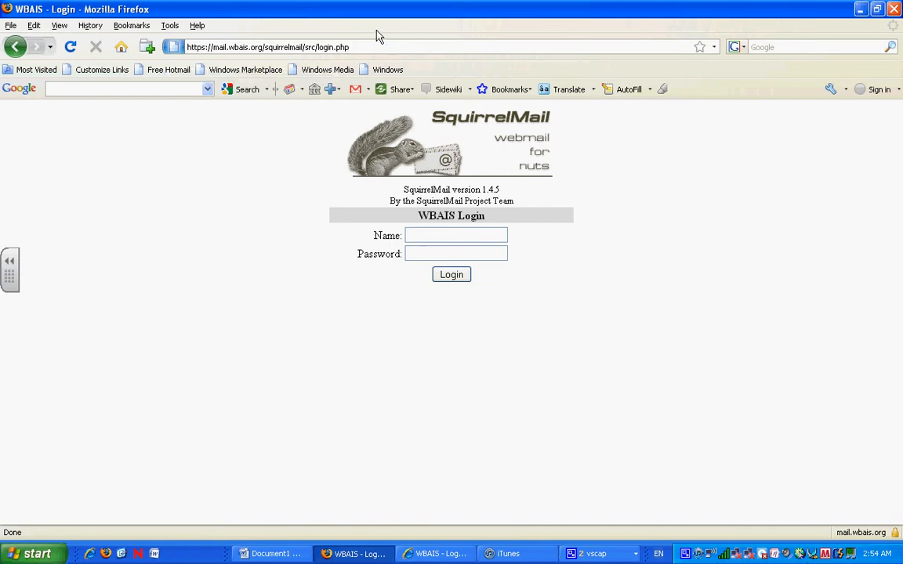
{"action": "mouse_move", "coordinate": [360, 47]}
{"action": "left_mouse_down"}
{"action": "mouse_move", "coordinate": [186, 47]}
{"action": "mouse_move", "coordinate": [451, 71]}
{"action": "left_mouse_up"}
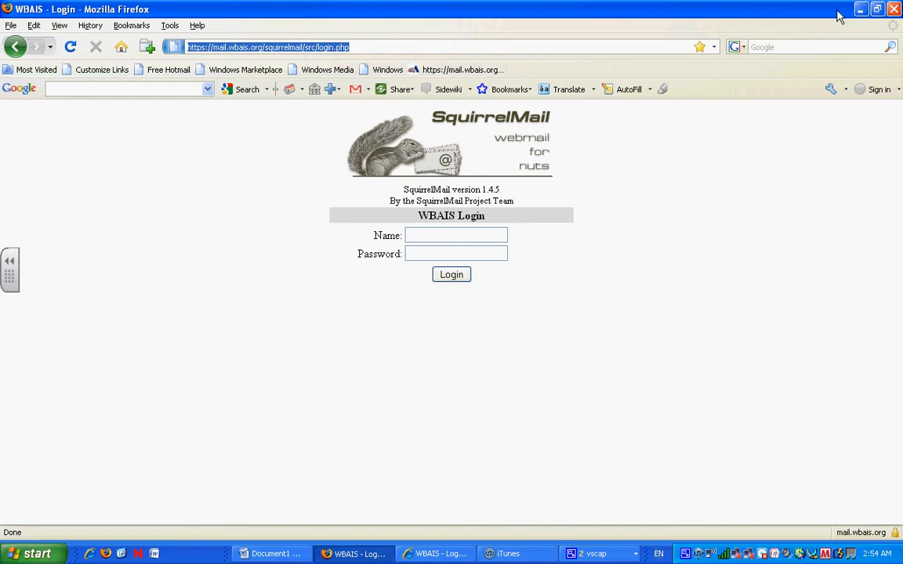
{"action": "left_click", "coordinate": [896, 8]}
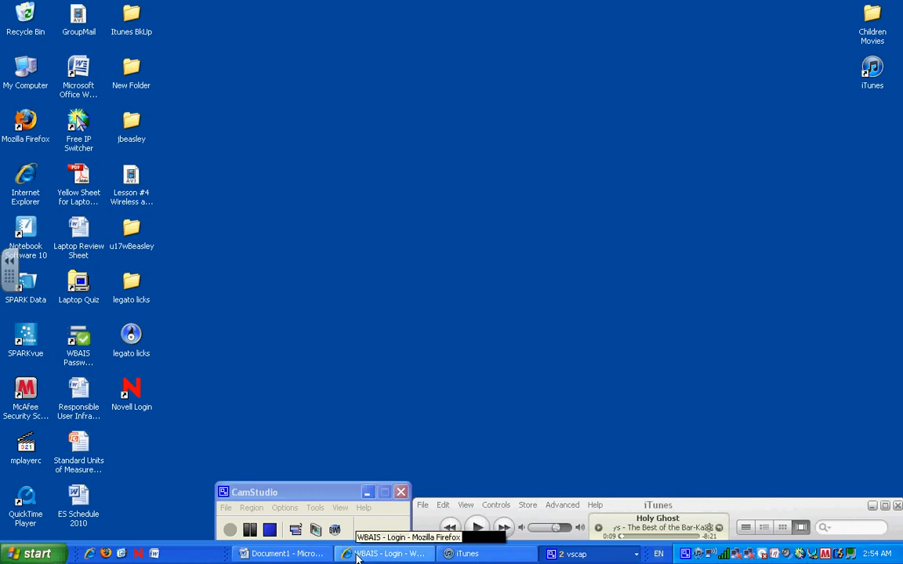
{"action": "left_click", "coordinate": [358, 555]}
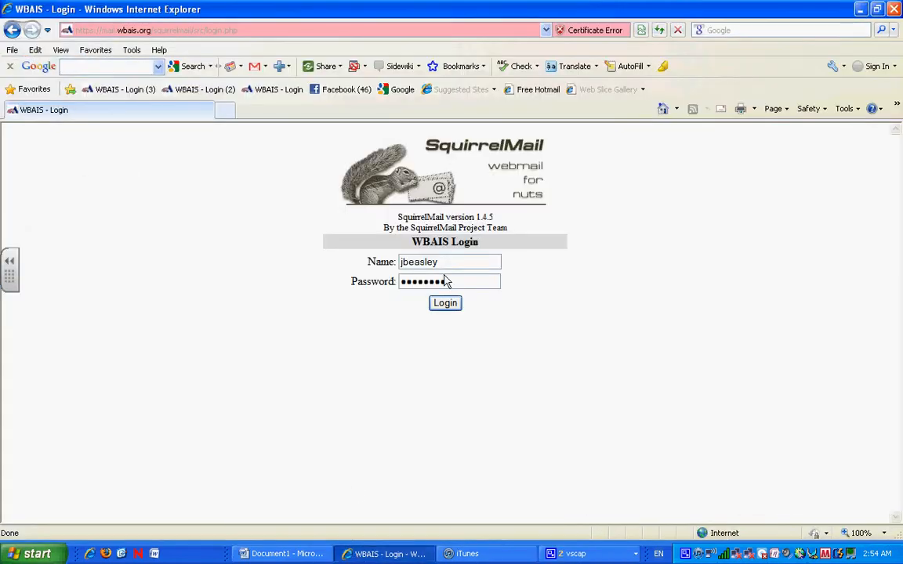
Step: Submit the login, go back from the error page, and retype the user name and password
{"action": "left_click", "coordinate": [445, 305]}
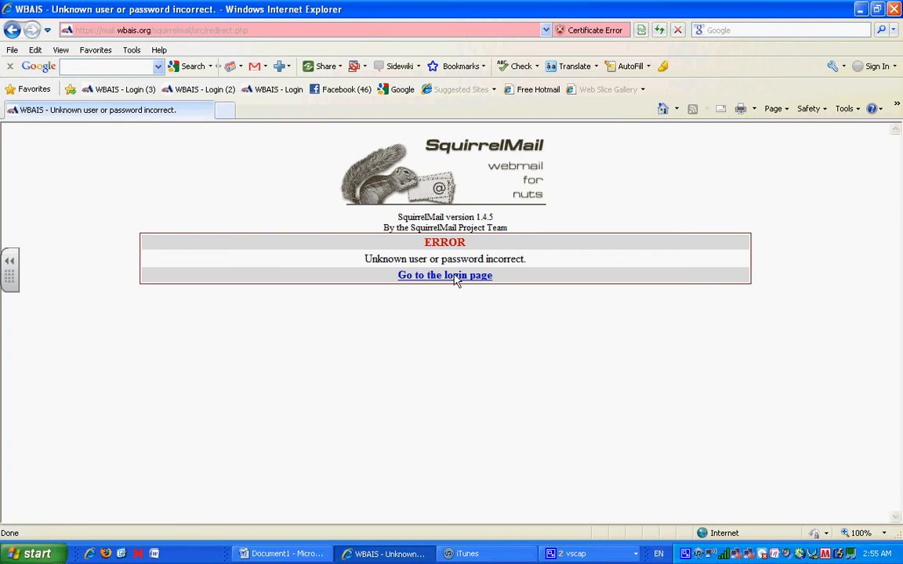
{"action": "left_click", "coordinate": [456, 279]}
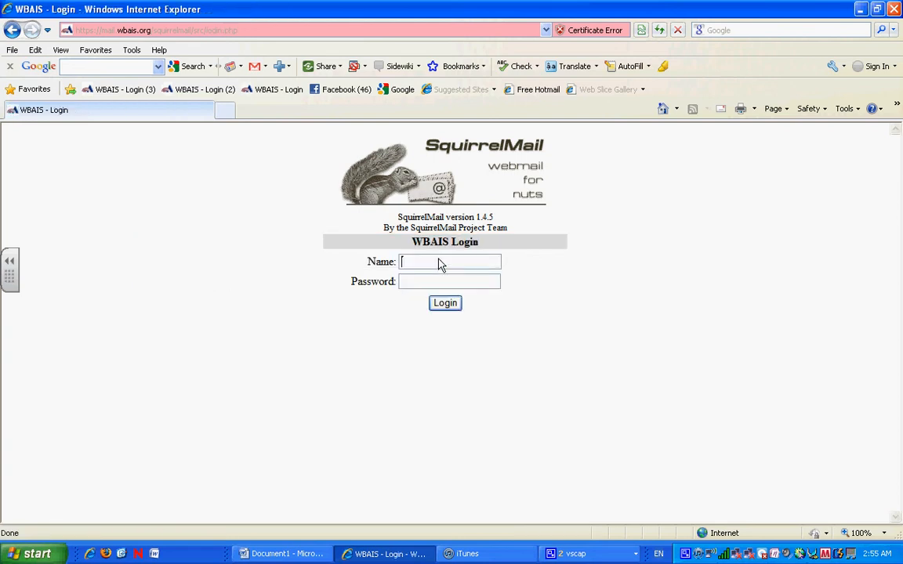
{"action": "key", "text": "Tab"}
{"action": "type", "text": "•••••••"}
Step: Log in to SquirrelMail and go to the Addresses page from the inbox
{"action": "left_click", "coordinate": [444, 304]}
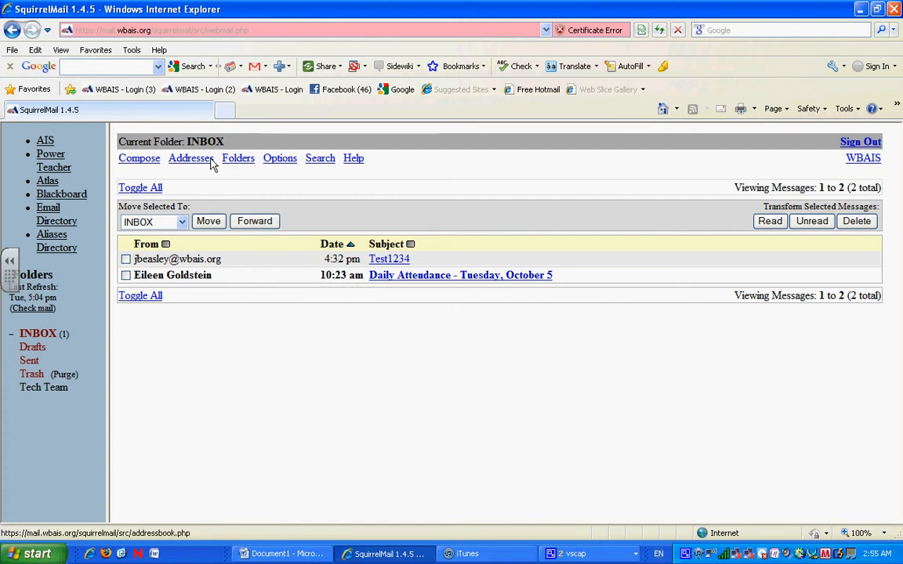
{"action": "mouse_move", "coordinate": [212, 164]}
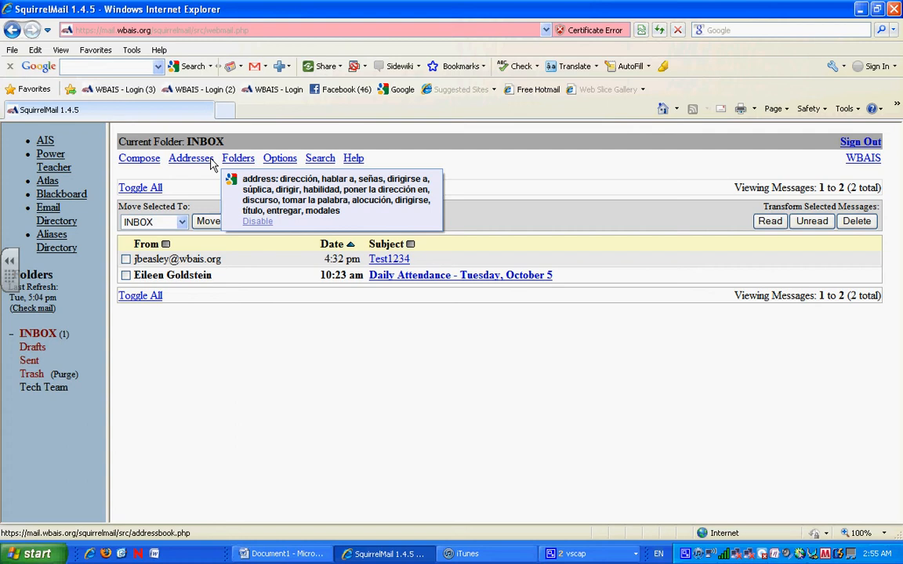
{"action": "left_click", "coordinate": [210, 160]}
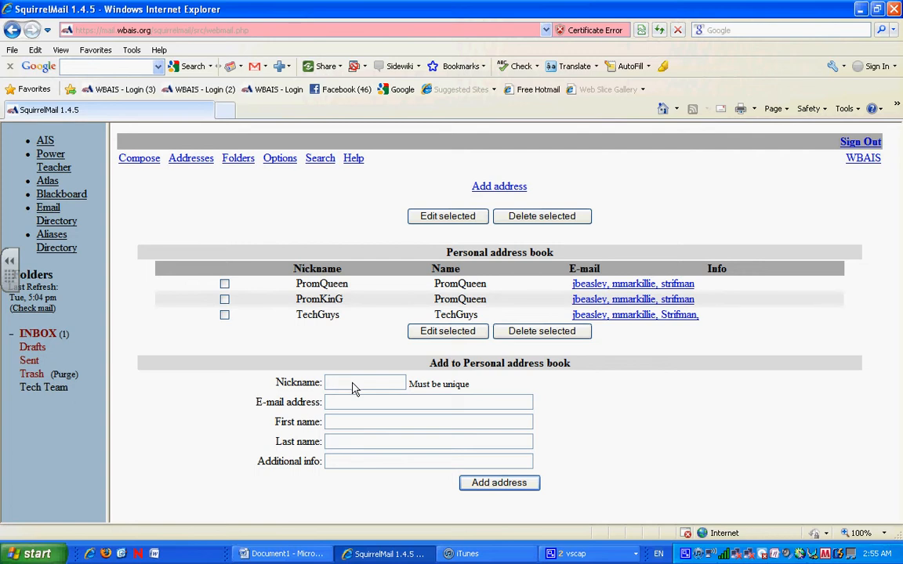
Step: Add an entry with nickname CoolKids, three member addresses, and first name CoolKids
{"action": "type", "text": "CoolB"}
{"action": "key", "text": "BackSpace"}
{"action": "type", "text": "Kids"}
{"action": "left_click", "coordinate": [340, 404]}
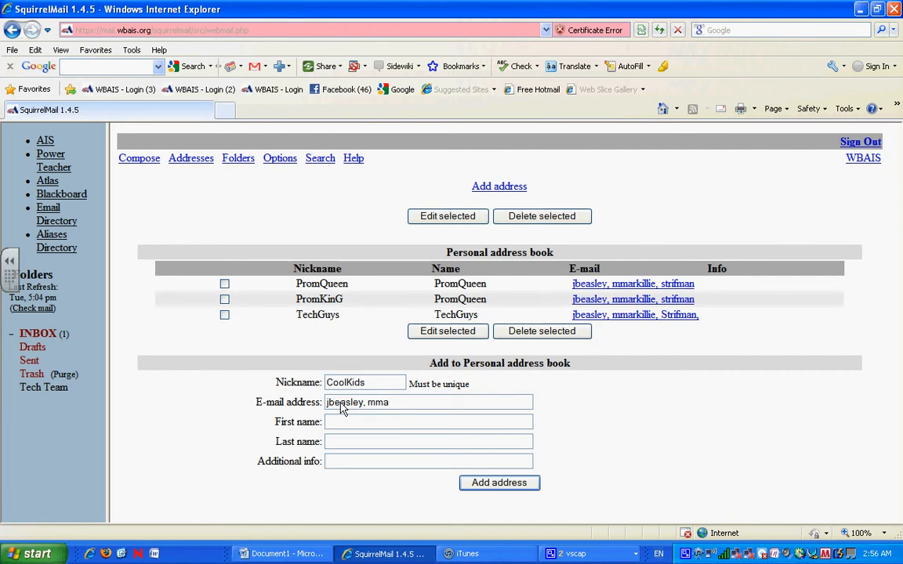
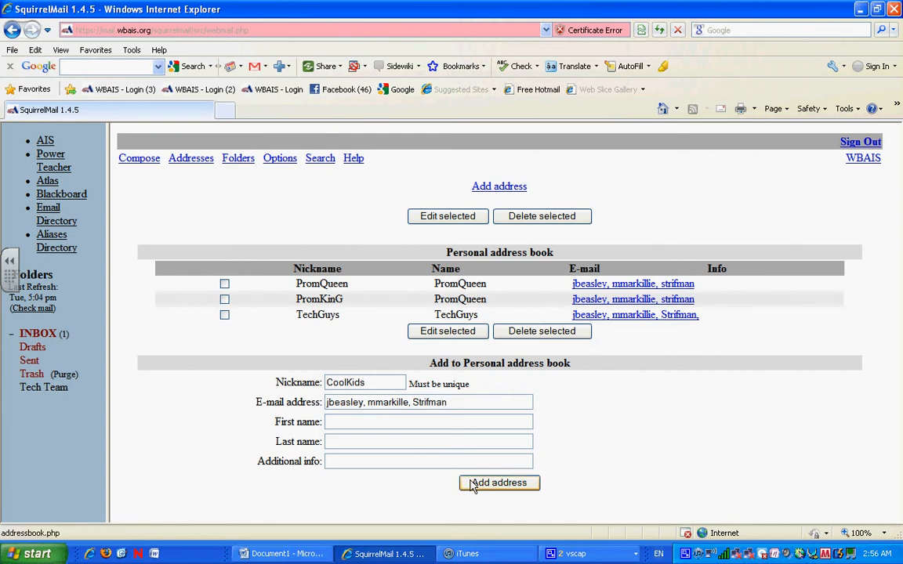
{"action": "left_click", "coordinate": [423, 425]}
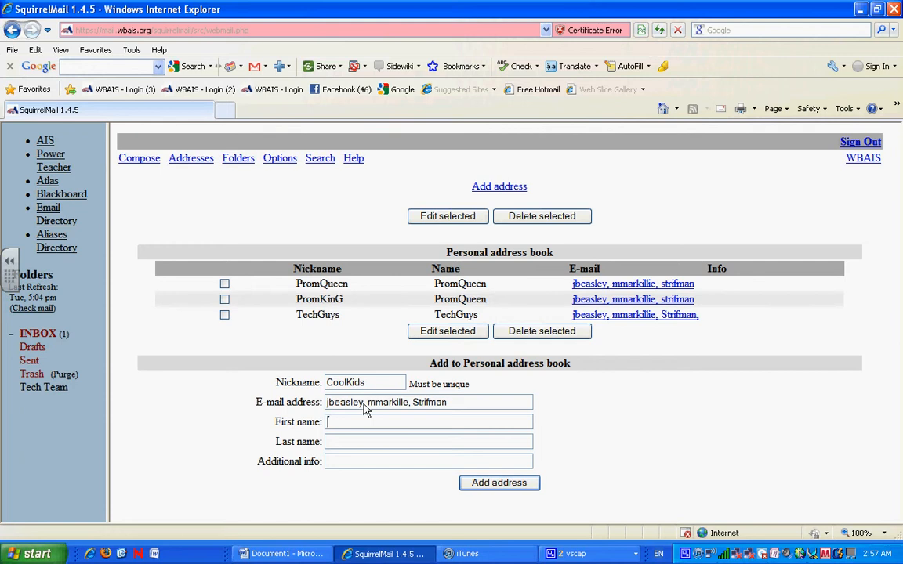
{"action": "type", "text": "CoolKids"}
{"action": "left_click", "coordinate": [474, 484]}
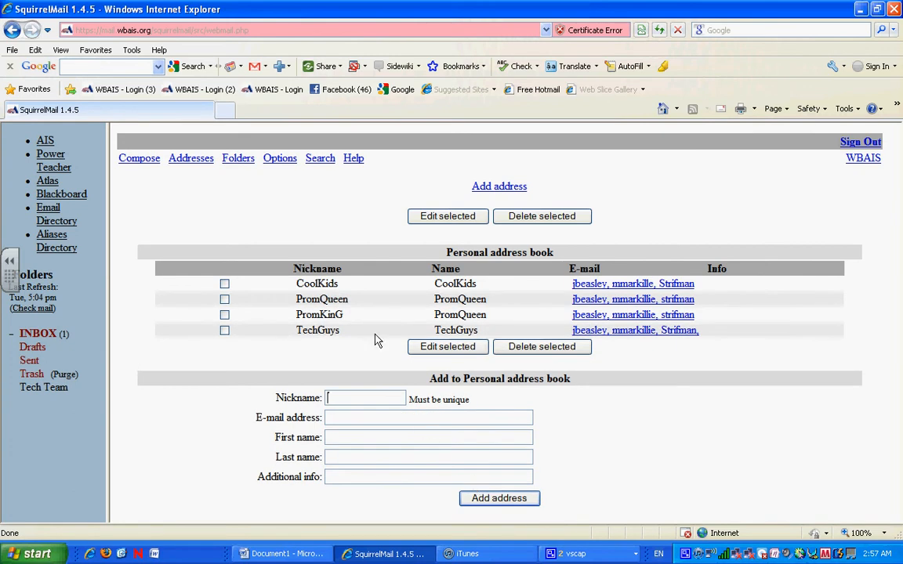
Step: Start a new message from the Compose link
{"action": "mouse_move", "coordinate": [315, 288]}
{"action": "left_click", "coordinate": [146, 165]}
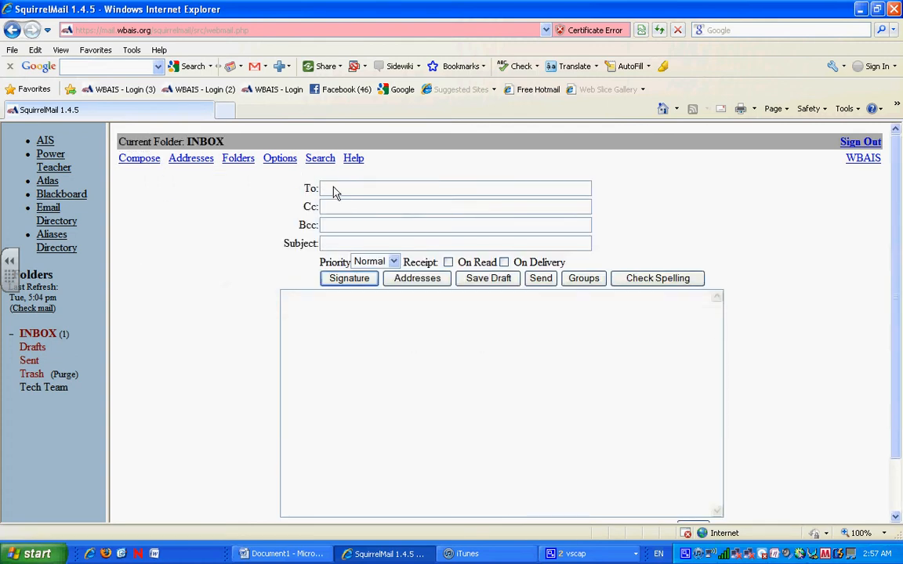
Step: Address the message to CoolKids with the subject 'Cool Kid Reunion'
{"action": "type", "text": "Con"}
{"action": "type", "text": "lKids"}
{"action": "left_click", "coordinate": [337, 246]}
{"action": "type", "text": "Col"}
{"action": "type", "text": "l K"}
{"action": "type", "text": "id Reuni"}
{"action": "type", "text": "on"}
Step: Fill the message body with seven lines of placeholder gibberish text
{"action": "left_click", "coordinate": [338, 339]}
{"action": "type", "text": "alkjlsdkajflksdjflskdjflkjsf"}
{"action": "key", "text": "Return"}
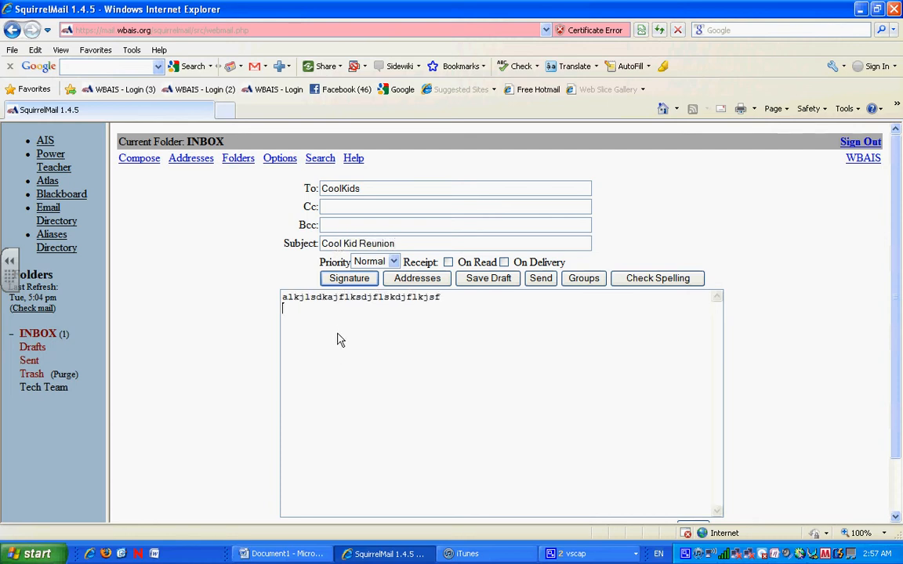
{"action": "type", "text": "asfef;akjsf;lkjsadlkjflkjasdf"}
{"action": "key", "text": "Return"}
{"action": "type", "text": "af;ljasdlfkjlaskdfjlkjasdf"}
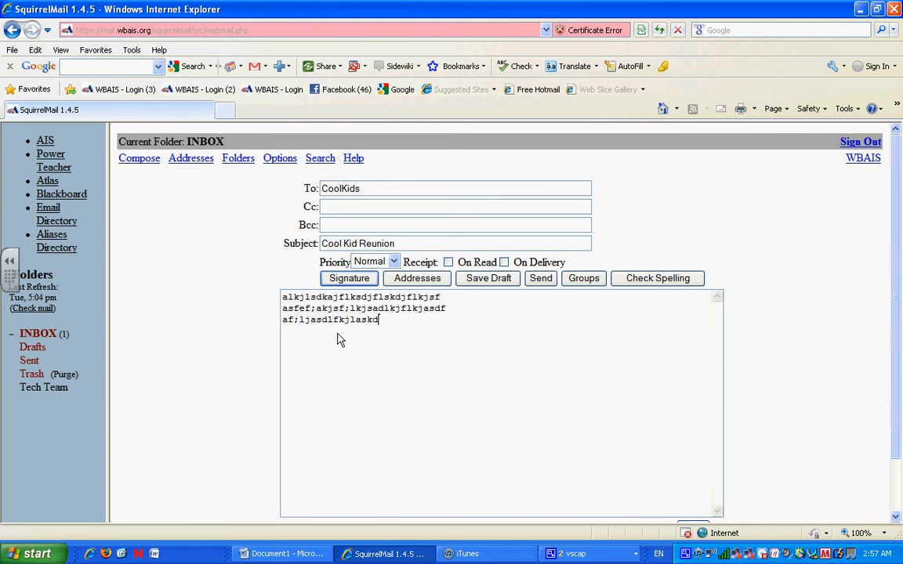
{"action": "key", "text": "Return"}
{"action": "type", "text": "asdflkjsdflkjsdalkfjlksjdfsad"}
{"action": "key", "text": "Return"}
{"action": "key", "text": "Return"}
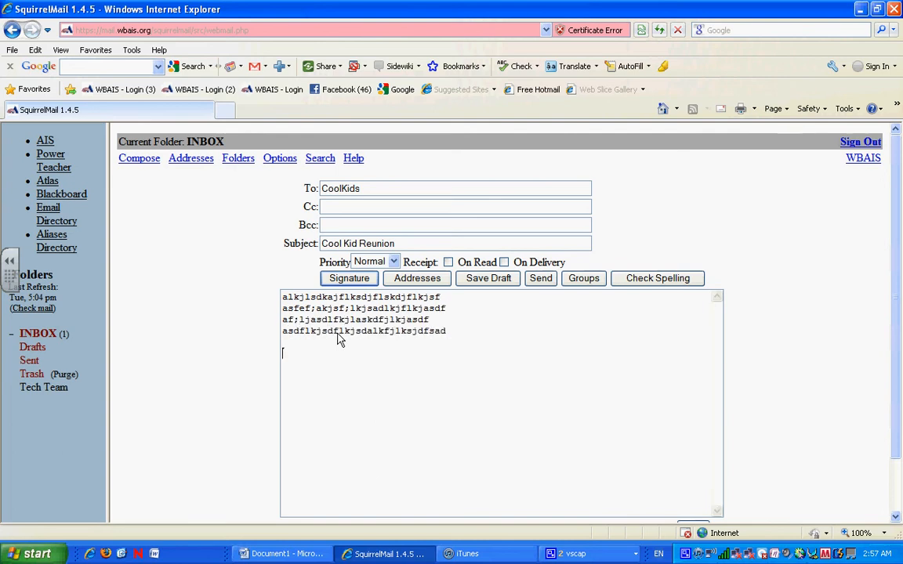
{"action": "type", "text": "asdfkjsadhfkjsahfkjasdfhkdjshafkjs"}
{"action": "key", "text": "Return"}
{"action": "type", "text": "asdfkjjhsfkjshakjhfdsa"}
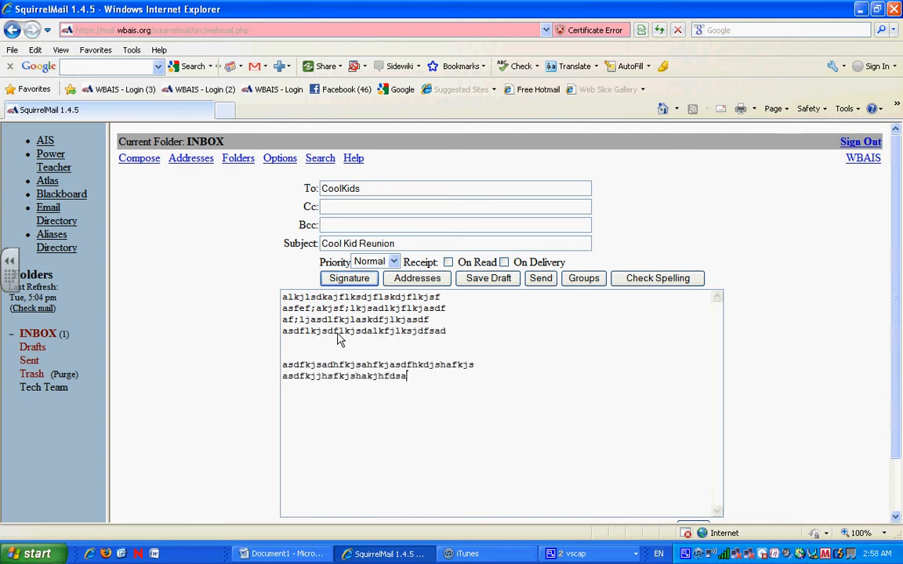
{"action": "key", "text": "Return"}
{"action": "type", "text": "sadfoksajdflksadjfdlkasjdlkfjds"}
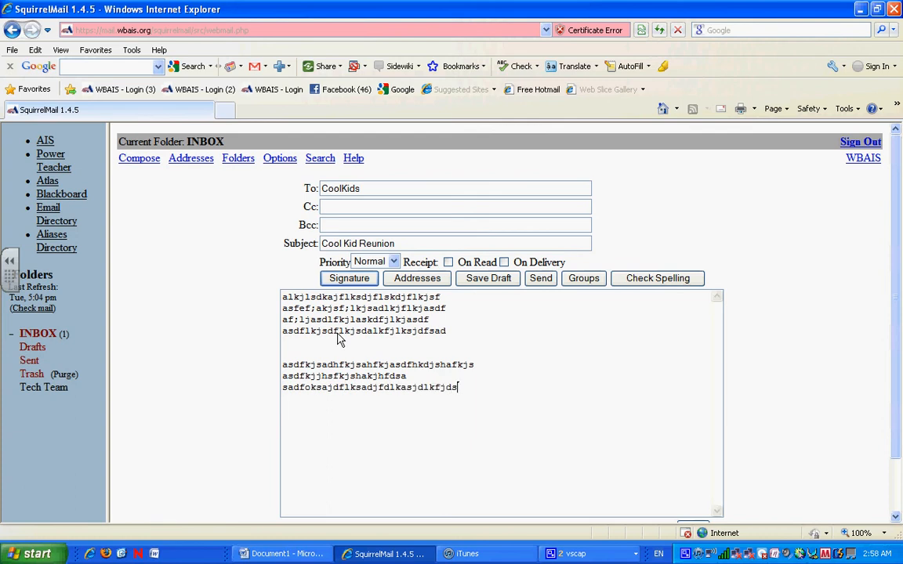
{"action": "scroll", "coordinate": [810, 415], "scroll_direction": "down", "scroll_amount": 1}
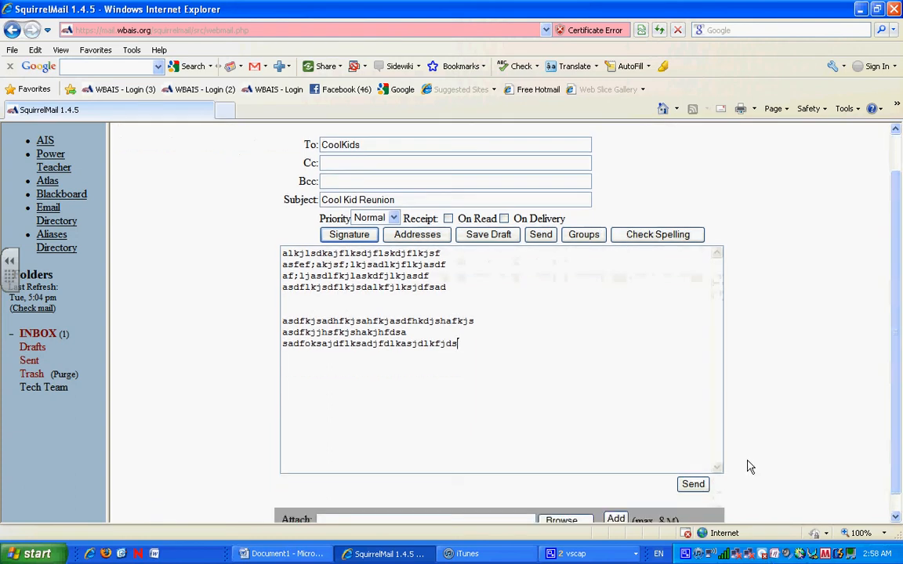
Step: Send the Cool Kid Reunion message, note the 550 unknown-recipient rejection, and return to INBOX
{"action": "left_click", "coordinate": [693, 485]}
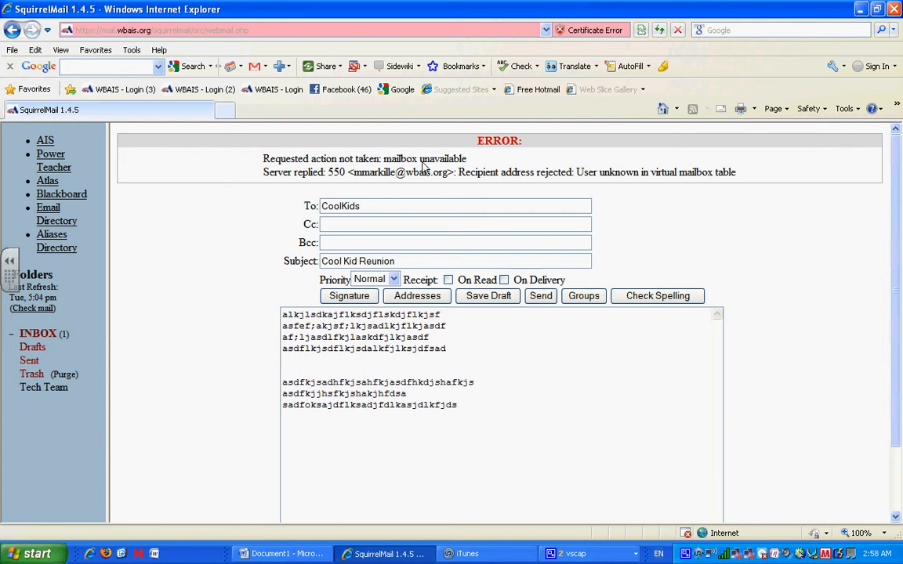
{"action": "mouse_move", "coordinate": [422, 164]}
{"action": "mouse_move", "coordinate": [379, 177]}
{"action": "left_click", "coordinate": [26, 335]}
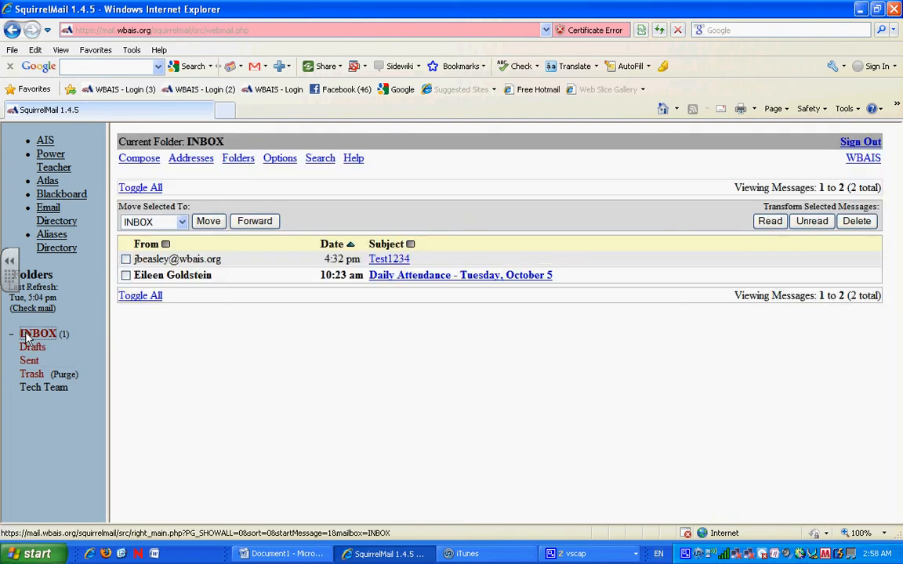
Step: Edit the CoolKids address book entry, adding the missing 'l' to the misspelled member address, and update it
{"action": "left_click", "coordinate": [190, 160]}
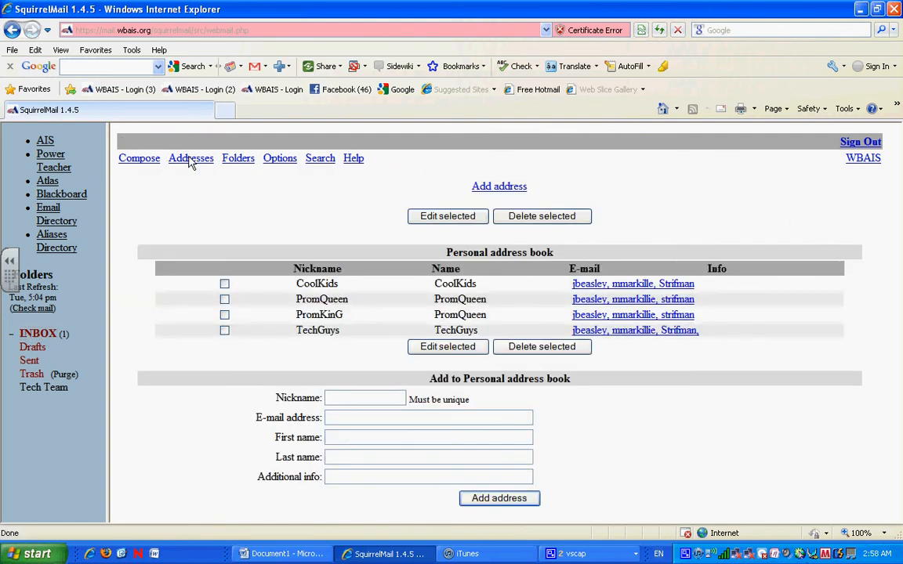
{"action": "left_click", "coordinate": [224, 284]}
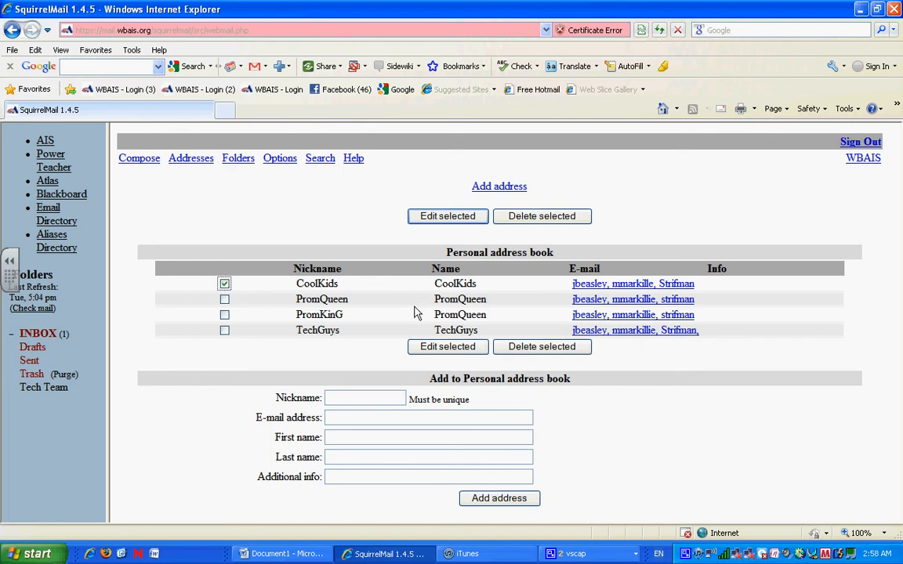
{"action": "left_click", "coordinate": [443, 348]}
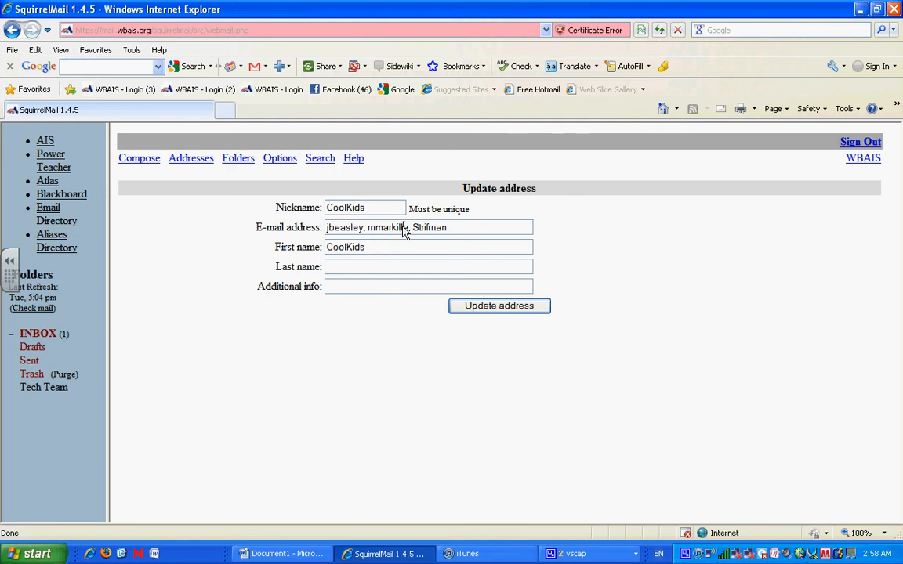
{"action": "left_click", "coordinate": [403, 227]}
{"action": "type", "text": "l"}
{"action": "left_click", "coordinate": [477, 307]}
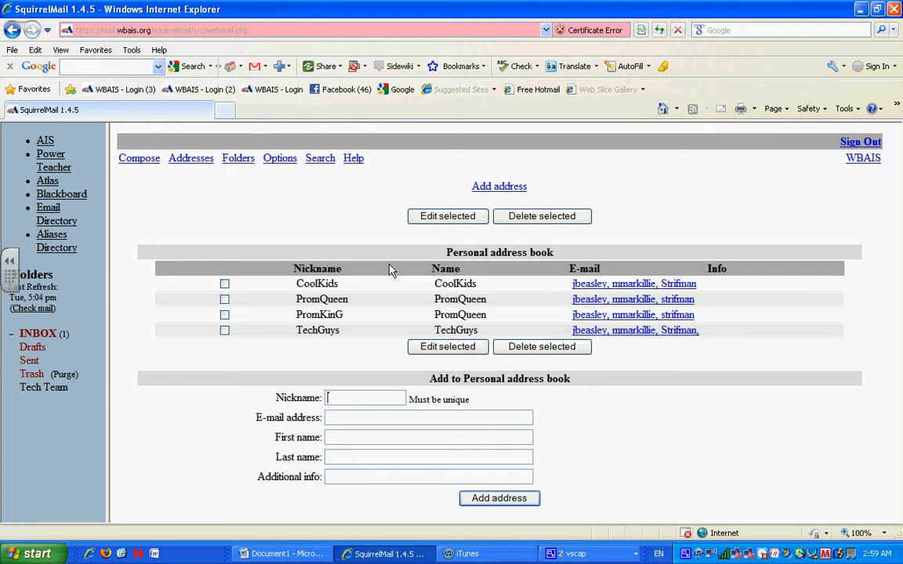
Step: Start a new message addressed to COOLkids, fixing a mistyped letter in the recipient
{"action": "left_click", "coordinate": [139, 159]}
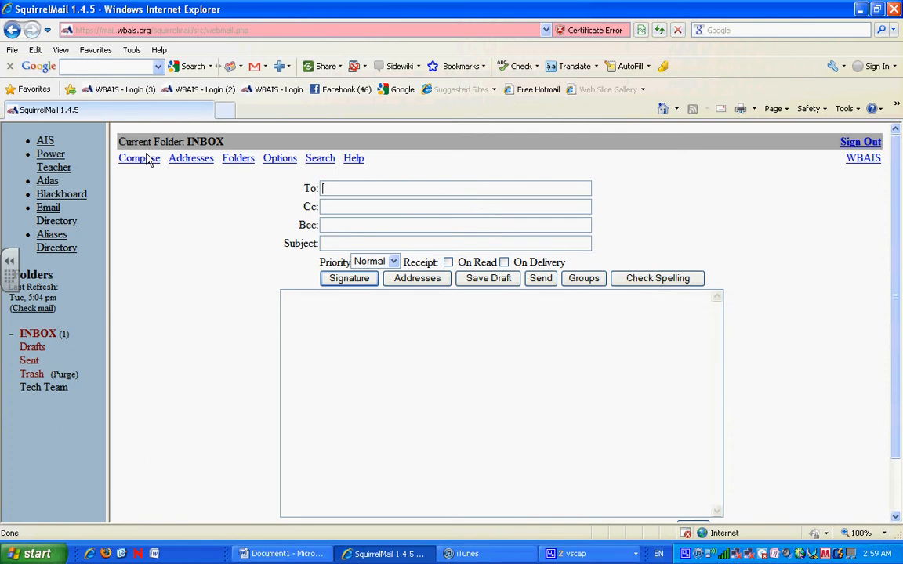
{"action": "type", "text": "COOLkids"}
{"action": "left_click", "coordinate": [357, 194]}
{"action": "key", "text": "BackSpace"}
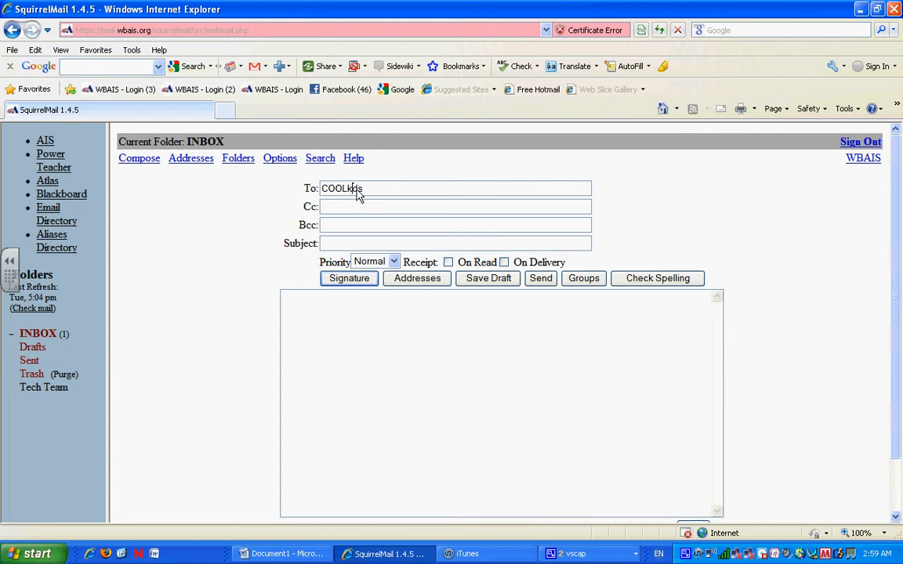
{"action": "type", "text": "i"}
Step: Enter the subject 'CoolKid Reunion' and bring up the CamStudio recorder window
{"action": "left_click", "coordinate": [343, 245]}
{"action": "type", "text": "CoolKid Reunion"}
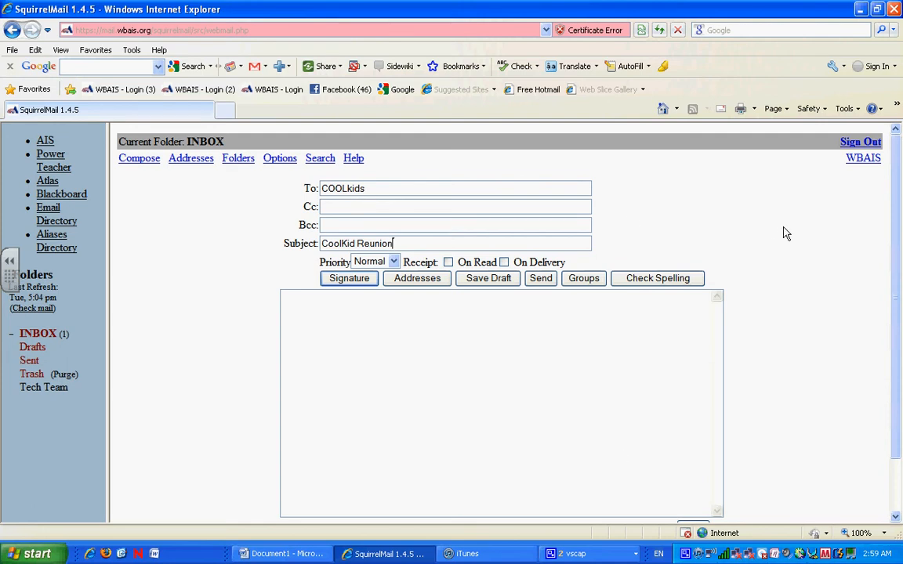
{"action": "left_click", "coordinate": [573, 554]}
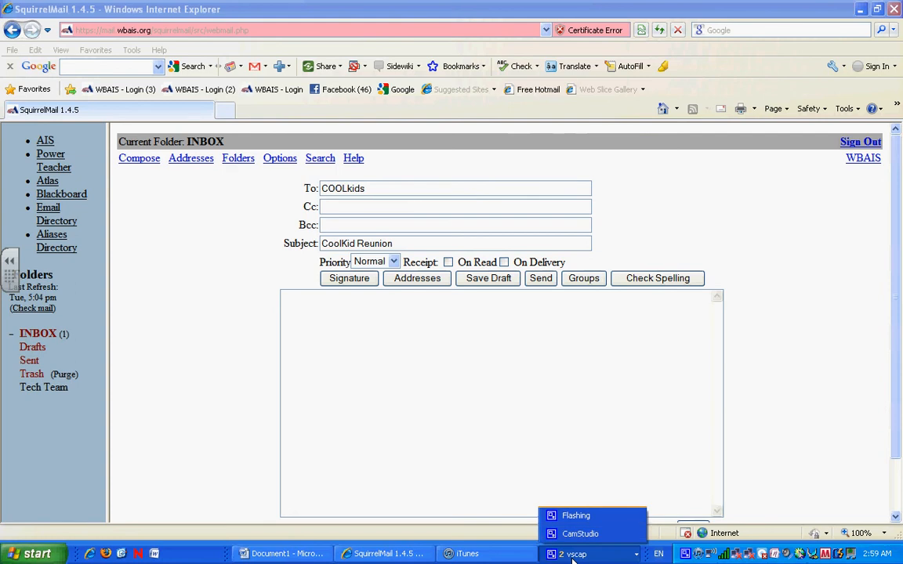
{"action": "left_click", "coordinate": [580, 534]}
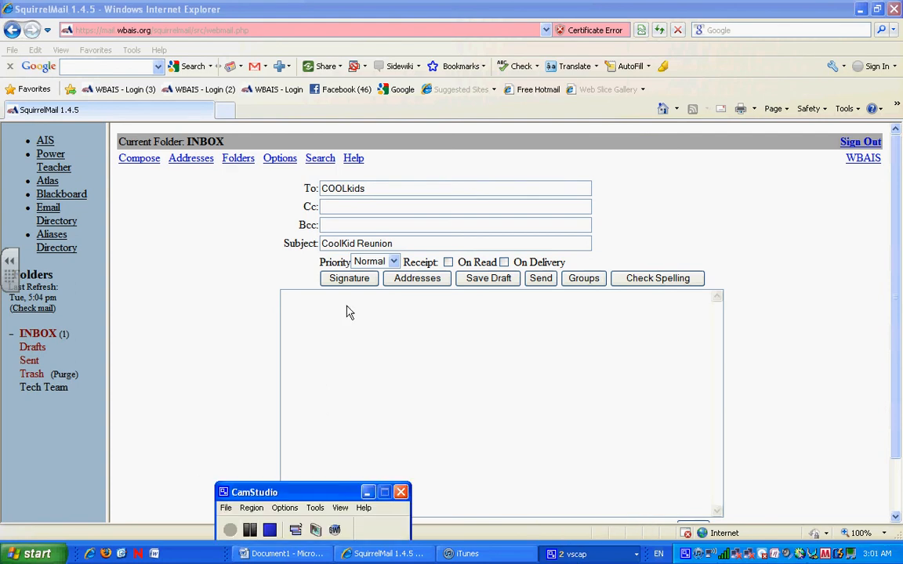
Step: Fill the message body with several lines of placeholder gibberish text
{"action": "left_click", "coordinate": [348, 311]}
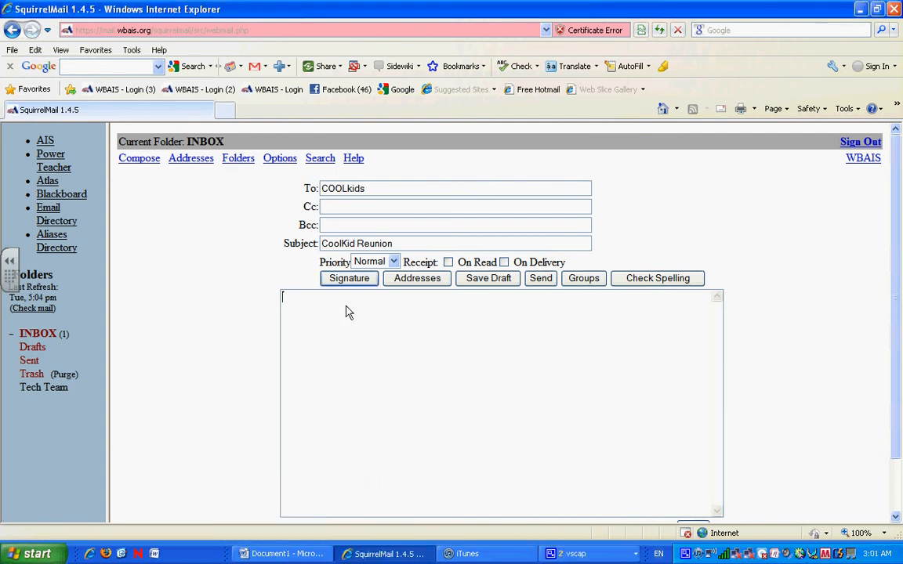
{"action": "type", "text": "akjsflsakjdflkwjflkasjlkjfdsalkjsfdljfsa"}
{"action": "key", "text": "Return"}
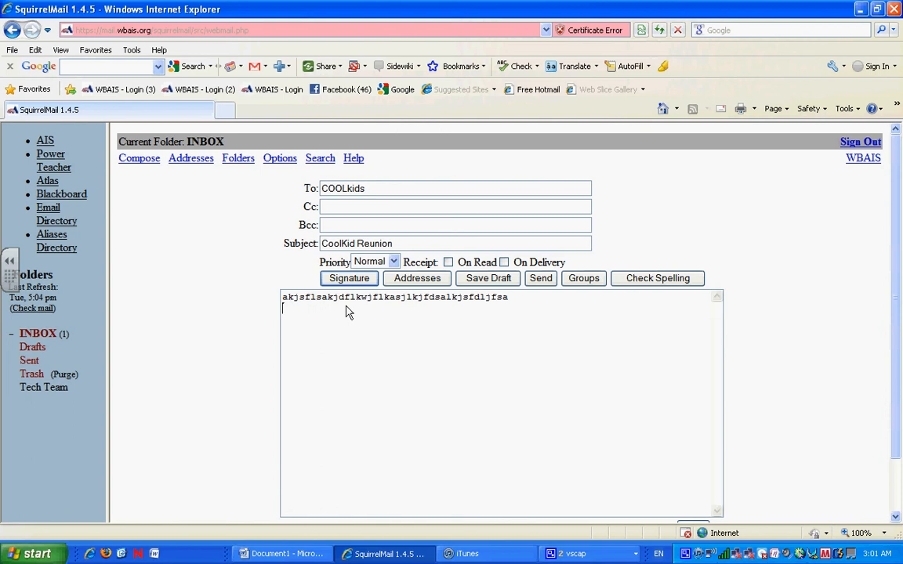
{"action": "type", "text": "as;gllksa;dlkf;lsadkf;lkasdf"}
{"action": "key", "text": "Return"}
{"action": "type", "text": "asdflka"}
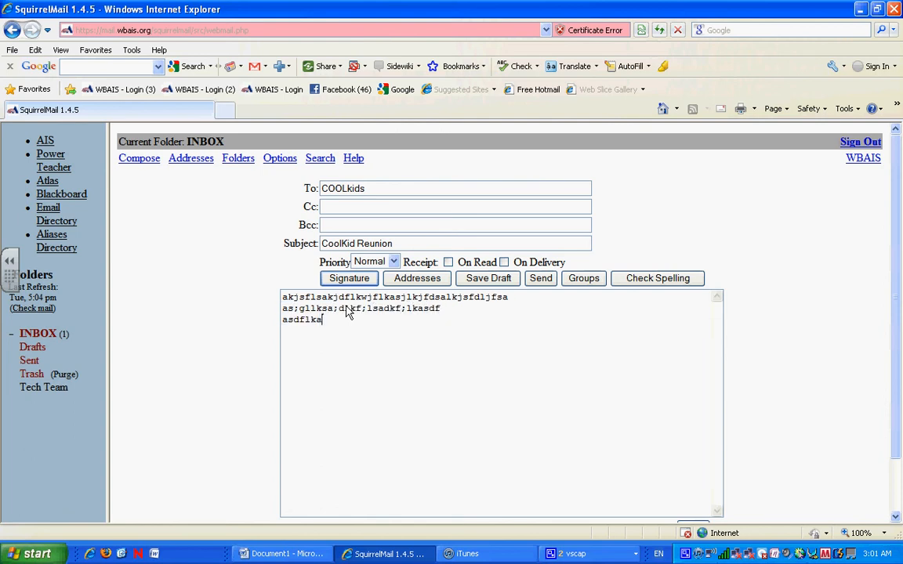
{"action": "type", "text": "ds;lfksda;lkf;lkadsfsd"}
{"action": "key", "text": "Return"}
{"action": "type", "text": "ads;lfkas;dlkf;laskfds"}
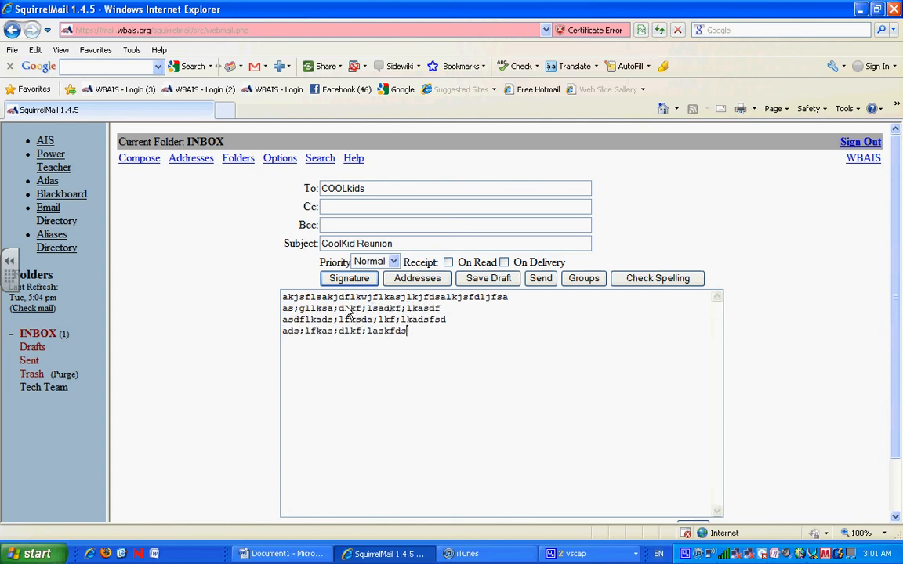
{"action": "key", "text": "Return"}
{"action": "type", "text": "asd;lkjas;dlfk;alsk;lksdaf"}
{"action": "key", "text": "Return"}
{"action": "key", "text": "Return"}
{"action": "type", "text": "a"}
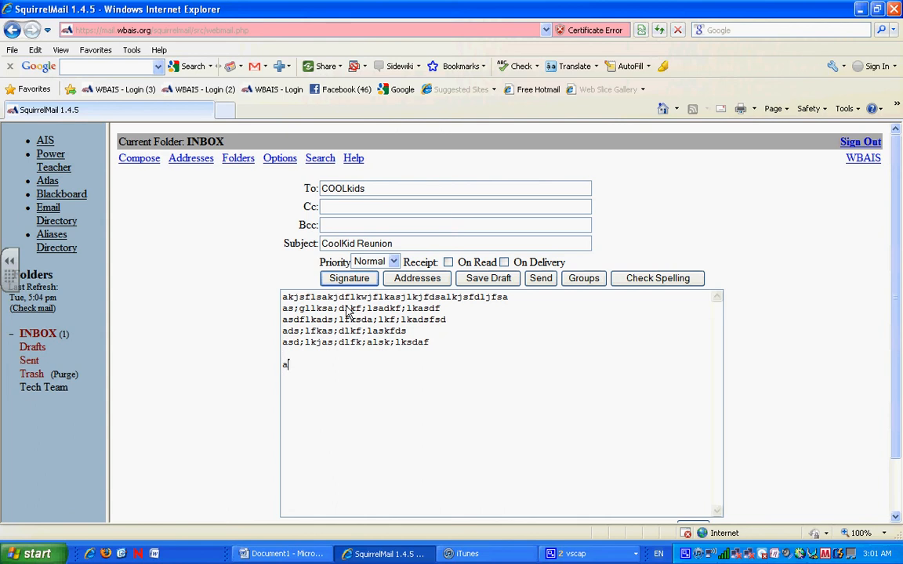
{"action": "type", "text": "sdlfk;jsdalkjflsdakjflksjdaflkjds"}
{"action": "key", "text": "Return"}
{"action": "type", "text": "as;ljdk"}
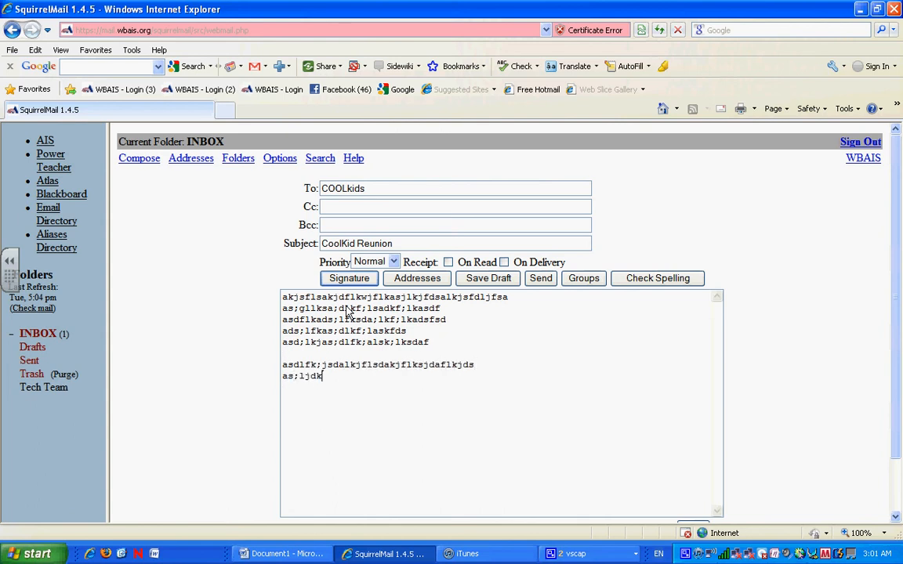
{"action": "type", "text": "sad;llkf;sldakf;sladk"}
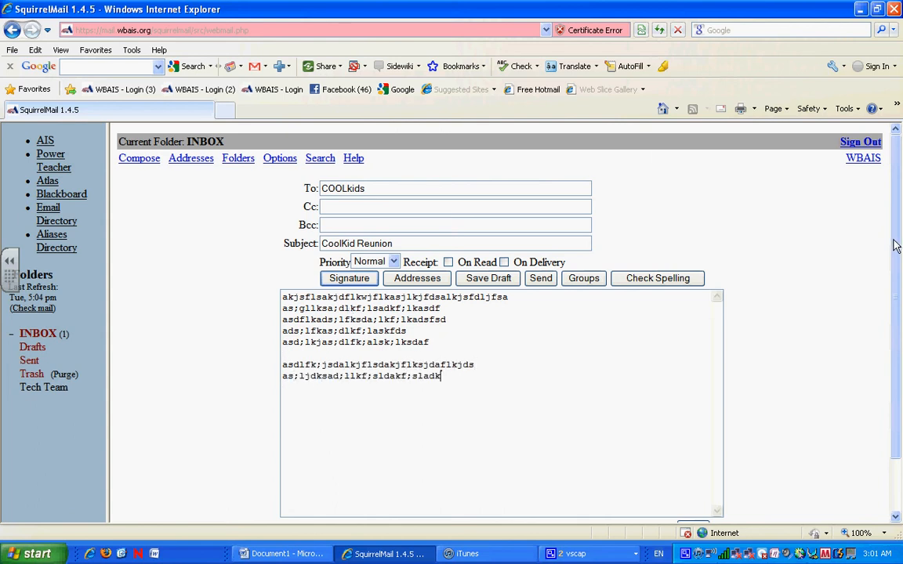
Step: Send the message, refresh the inbox to see CoolKid Reunion arrive, then start a blank message
{"action": "scroll", "coordinate": [894, 368], "scroll_direction": "down", "scroll_amount": 2}
{"action": "left_click", "coordinate": [707, 469]}
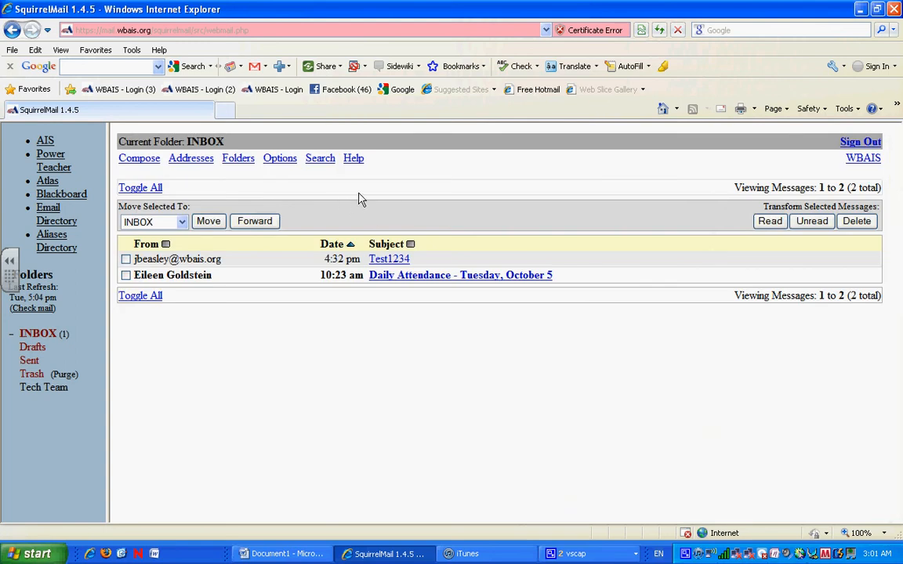
{"action": "left_click", "coordinate": [660, 31]}
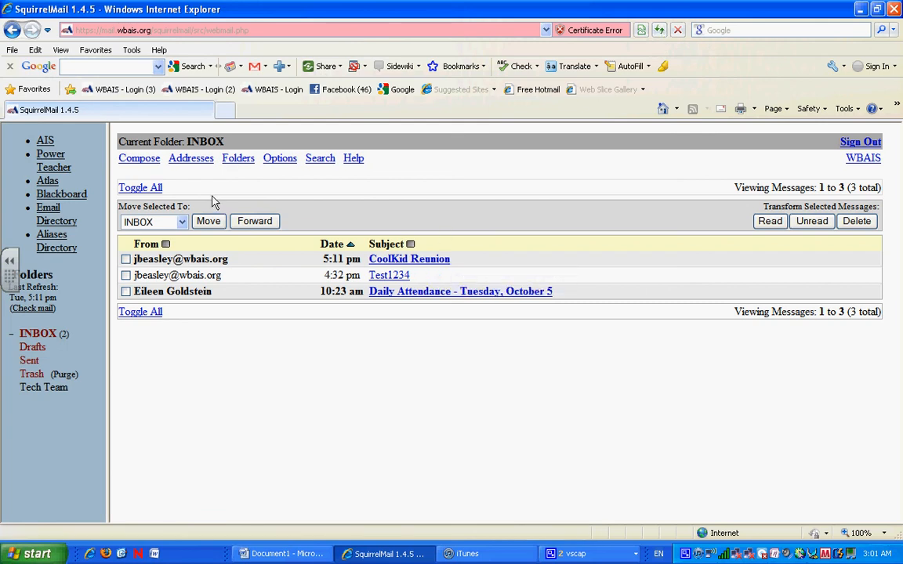
{"action": "left_click", "coordinate": [142, 159]}
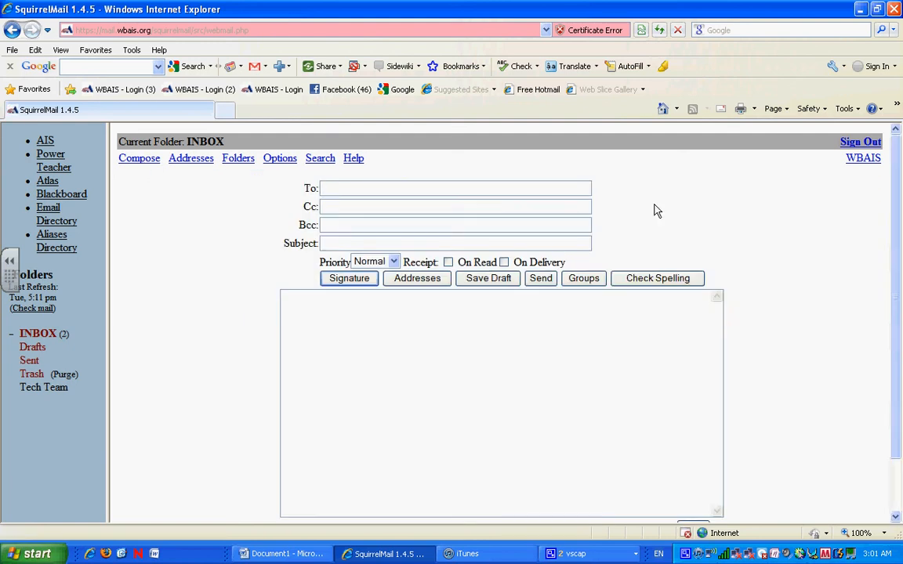
Step: Pick Laptop Review Sheet from the Desktop as the attachment, then minimise Internet Explorer
{"action": "left_click_drag", "start_coordinate": [899, 157], "coordinate": [894, 272]}
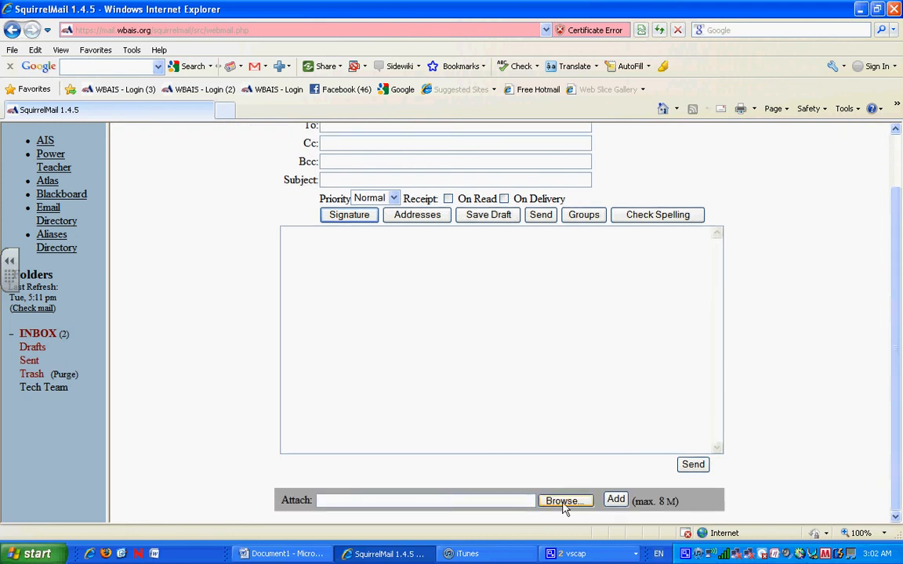
{"action": "left_click", "coordinate": [564, 502]}
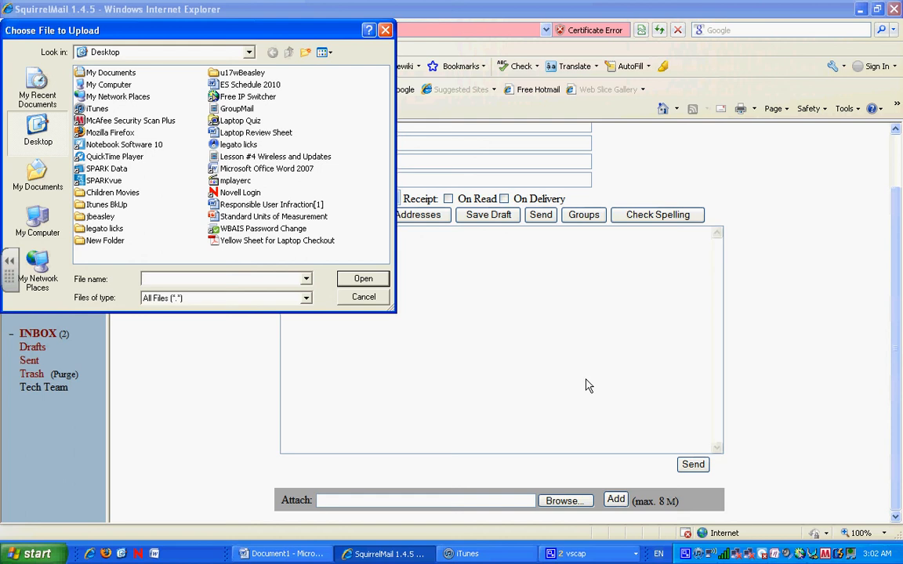
{"action": "left_click", "coordinate": [267, 133]}
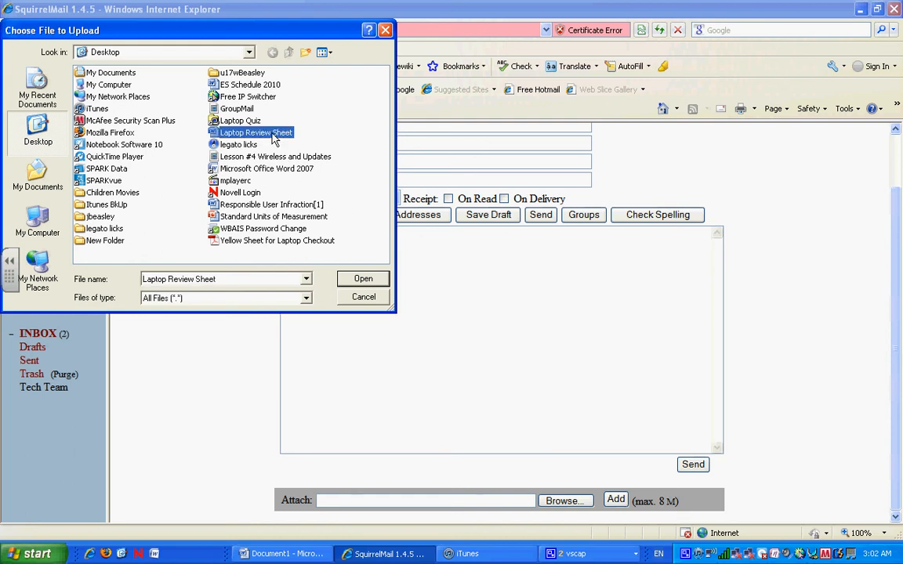
{"action": "left_click", "coordinate": [362, 280]}
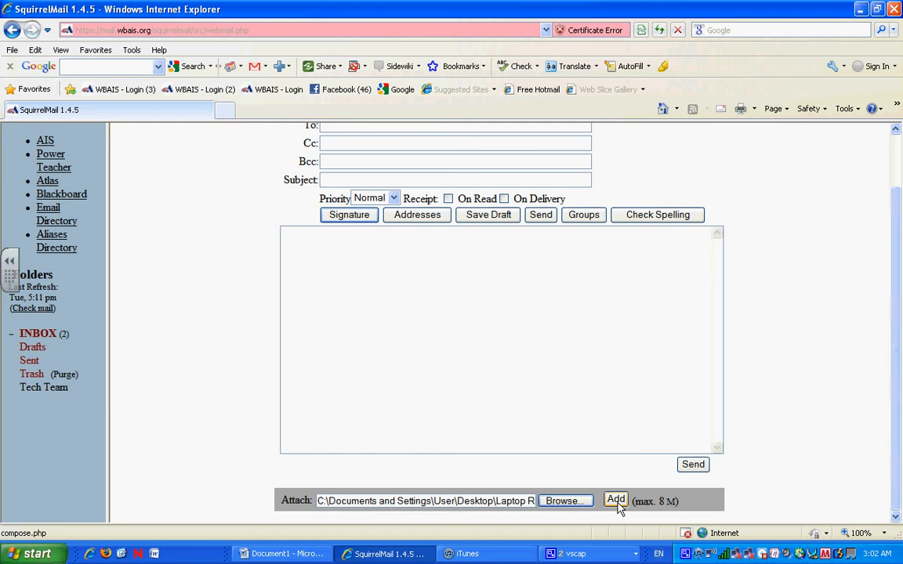
{"action": "left_click", "coordinate": [861, 10]}
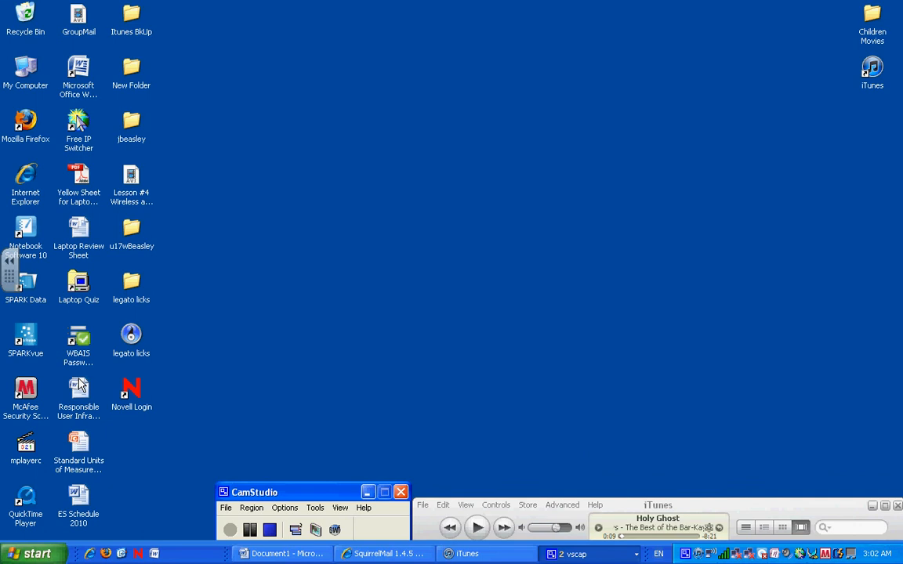
Step: Check ES Schedule 2010's properties to confirm it is a 66.5 KB Word document
{"action": "left_click", "coordinate": [77, 493]}
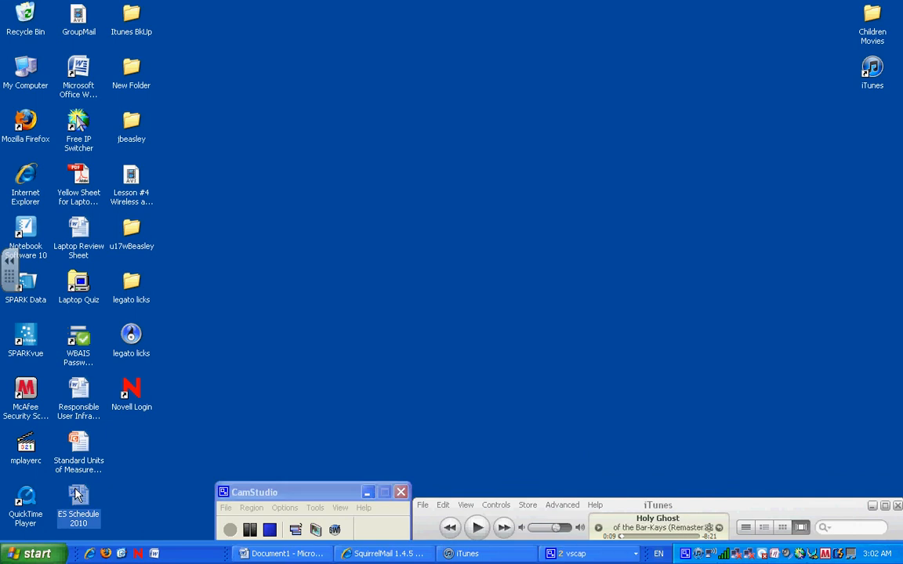
{"action": "right_click", "coordinate": [77, 494]}
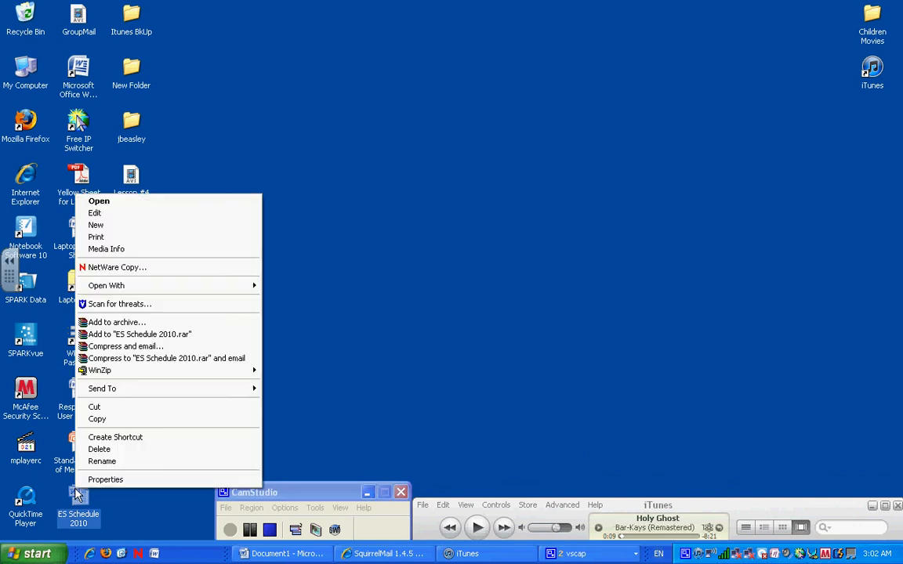
{"action": "left_click", "coordinate": [90, 479]}
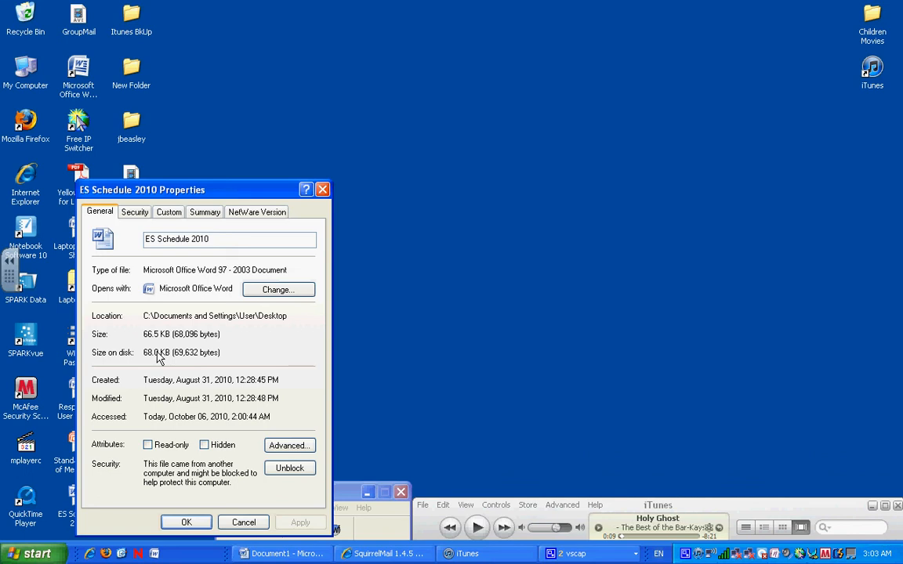
{"action": "left_click", "coordinate": [187, 522]}
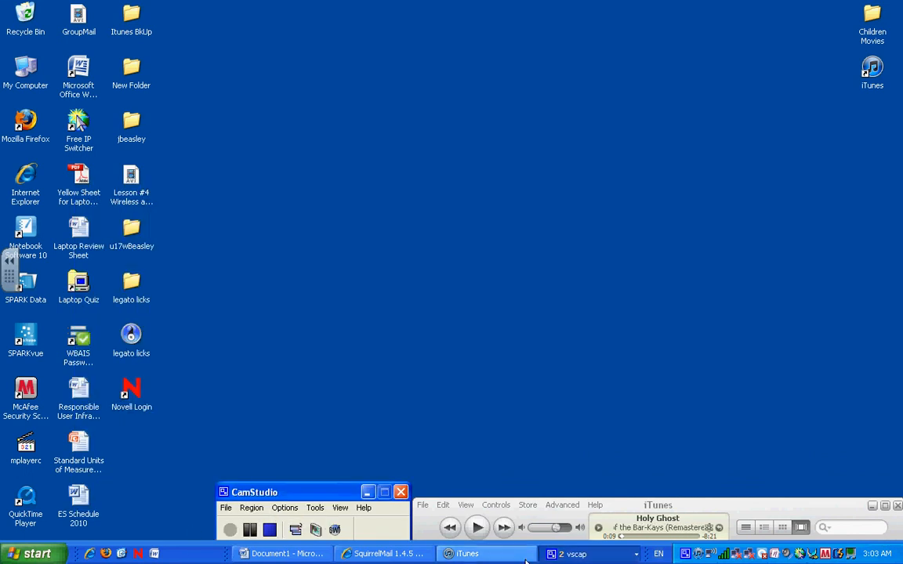
Step: Briefly restore and re-minimise the browser, then bring the Word document forward
{"action": "left_click", "coordinate": [395, 554]}
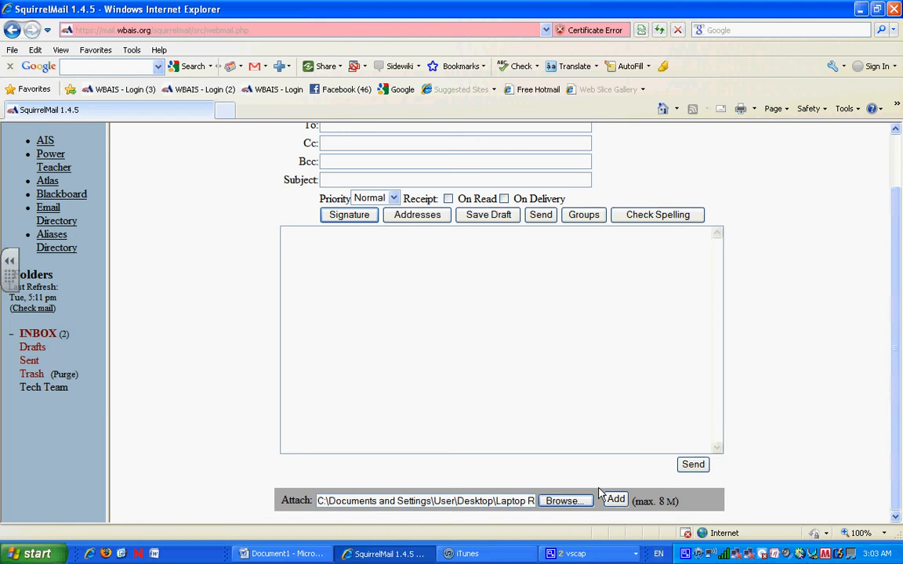
{"action": "left_click", "coordinate": [860, 8]}
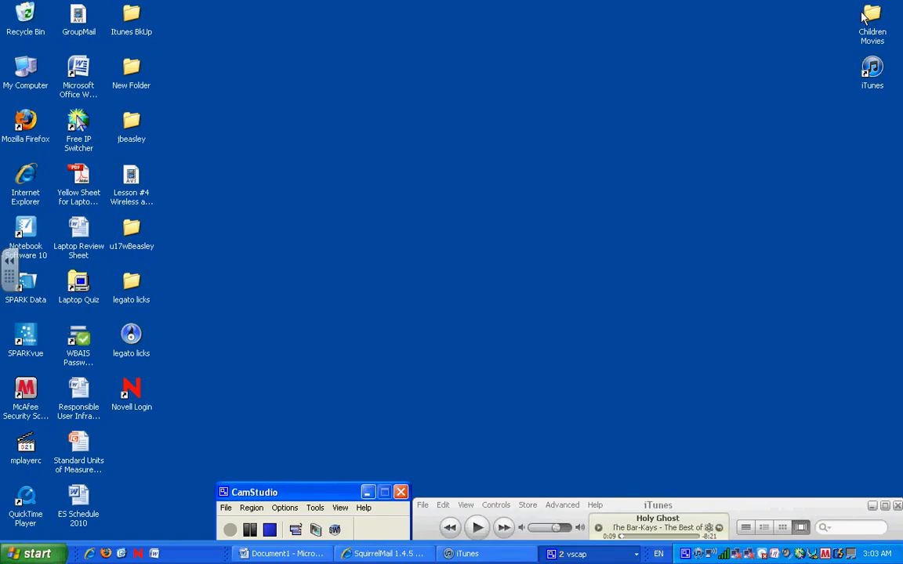
{"action": "left_click", "coordinate": [322, 554]}
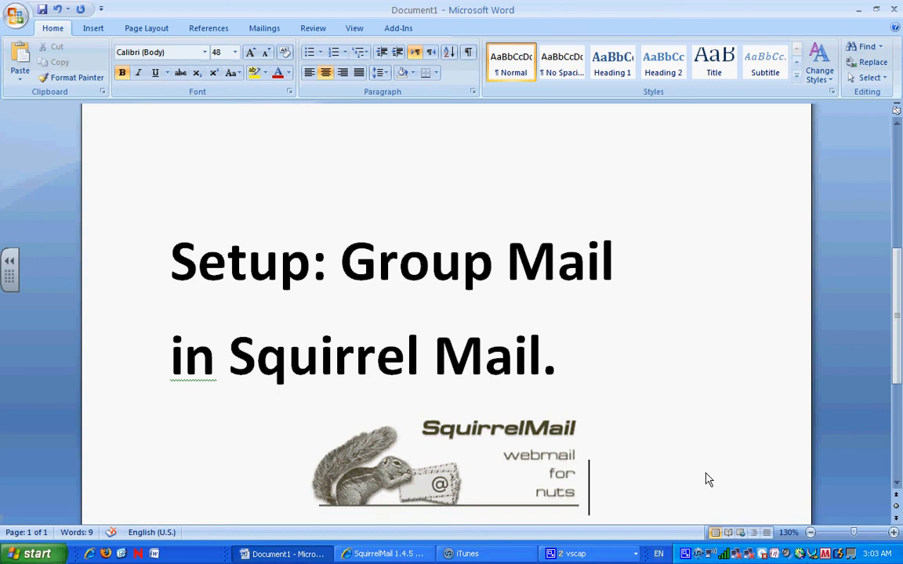
Step: Insert a page break with Ctrl+Enter after the 'Setup: Group Mail in Squirrel Mail.' title page
{"action": "key", "text": "ctrl+Return"}
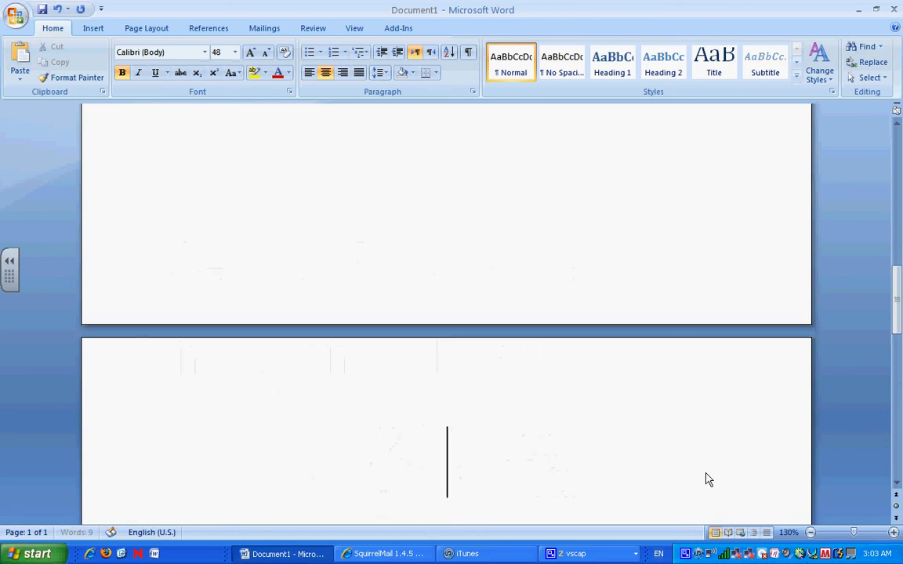